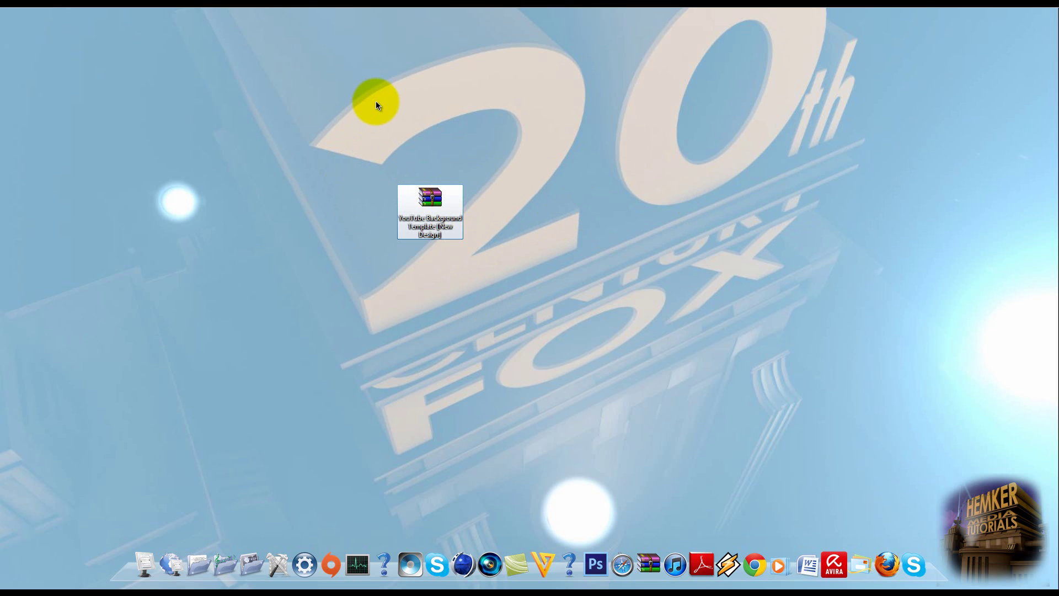
Extract the "YouTube Background Template [New Design]" archive directly onto the desktop, replacing all existing files
{"action": "left_click_drag", "start_coordinate": [336, 91], "coordinate": [512, 317]}
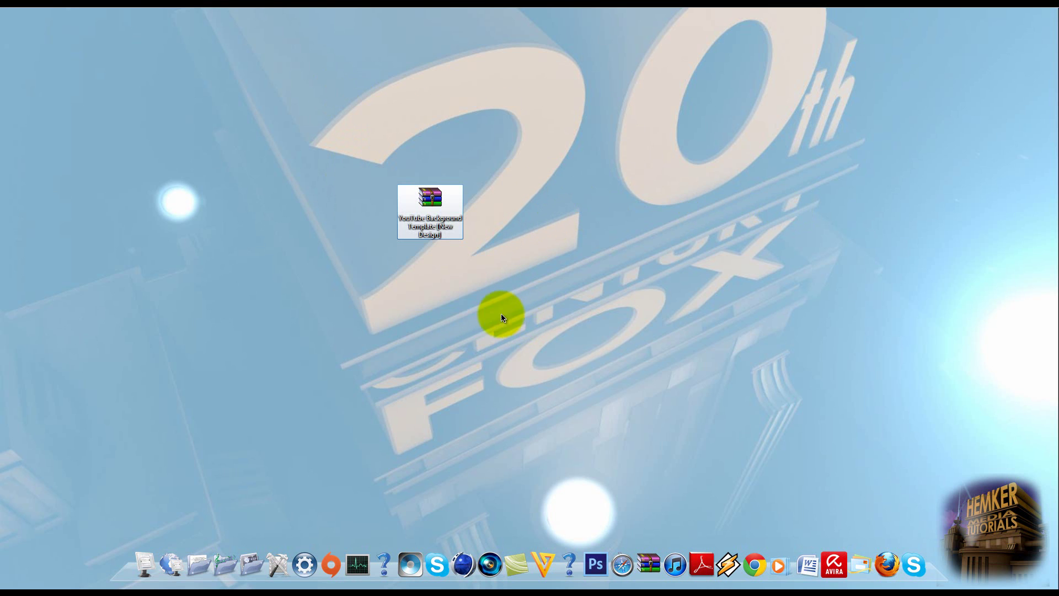
{"action": "right_click", "coordinate": [428, 205]}
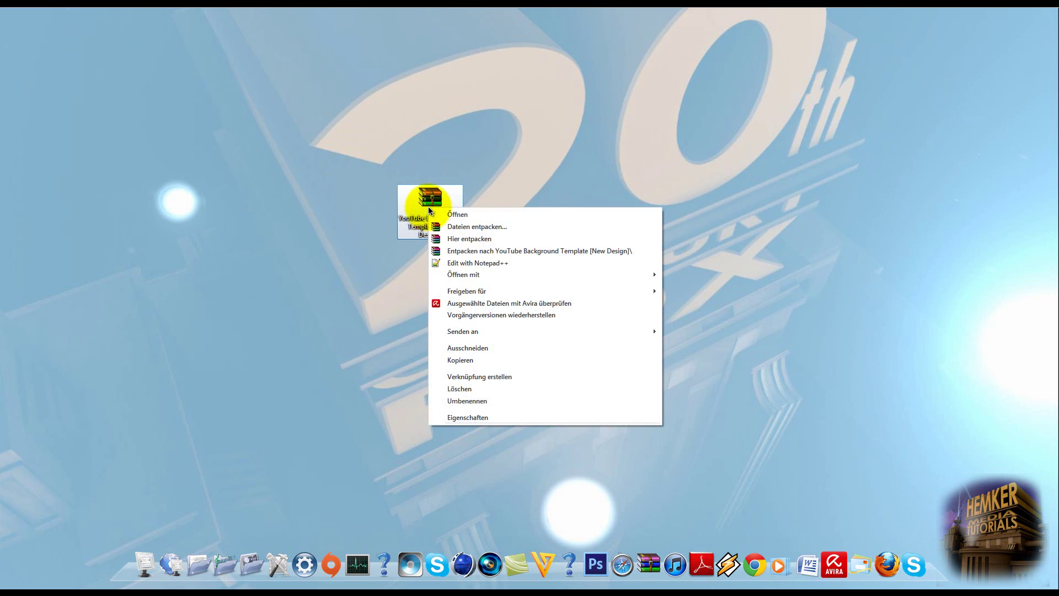
{"action": "left_click", "coordinate": [450, 235]}
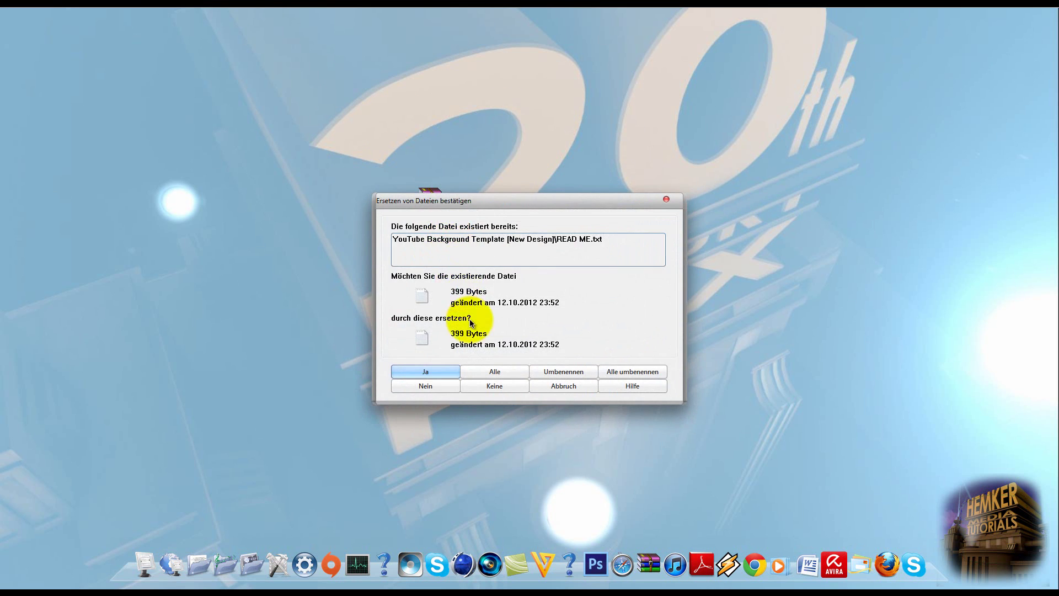
{"action": "left_click", "coordinate": [501, 372]}
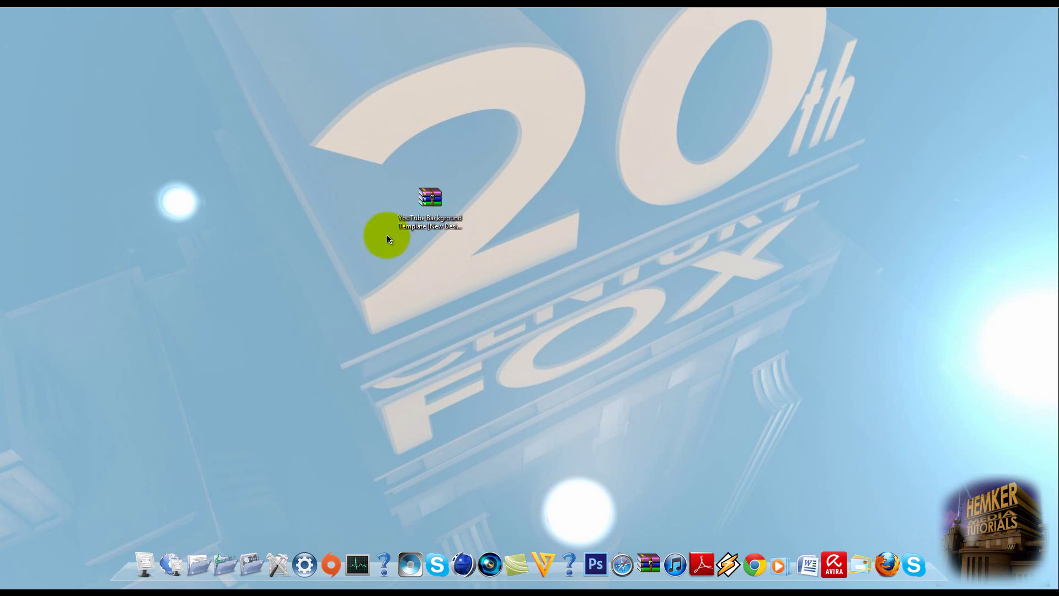
Move the extracted template folder beside the archive on the desktop and open it
{"action": "left_click_drag", "start_coordinate": [42, 142], "coordinate": [463, 133]}
{"action": "left_click", "coordinate": [286, 272]}
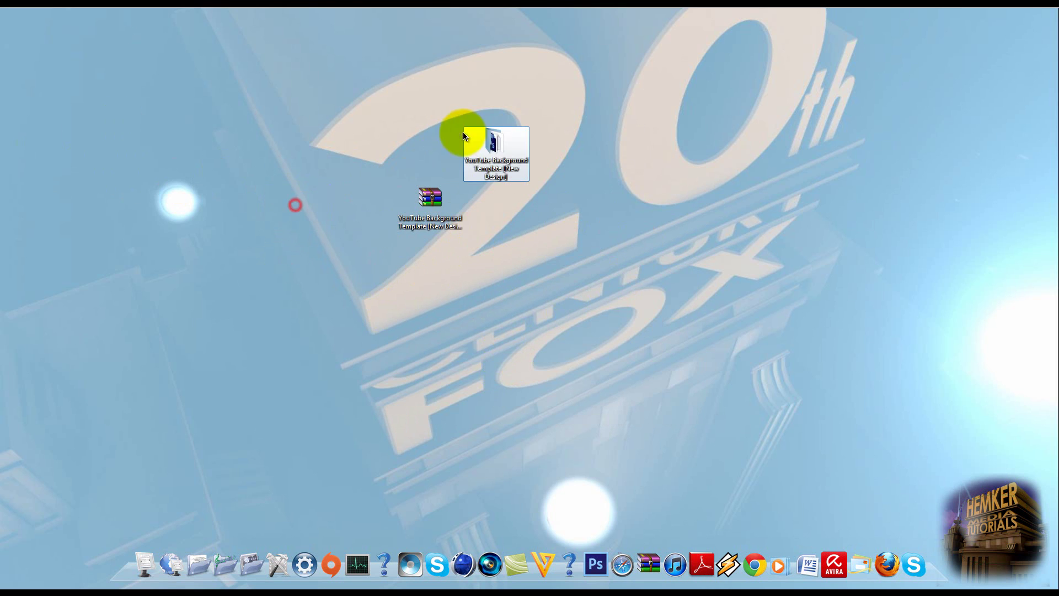
{"action": "double_click", "coordinate": [497, 148]}
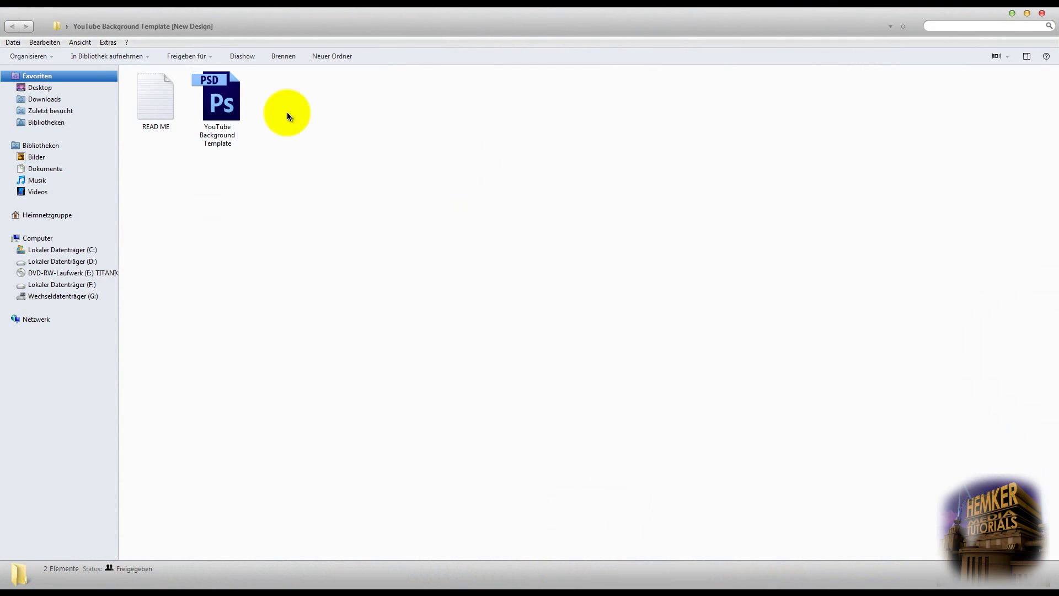
Read through the READ ME text file in the template folder and close it
{"action": "double_click", "coordinate": [144, 108]}
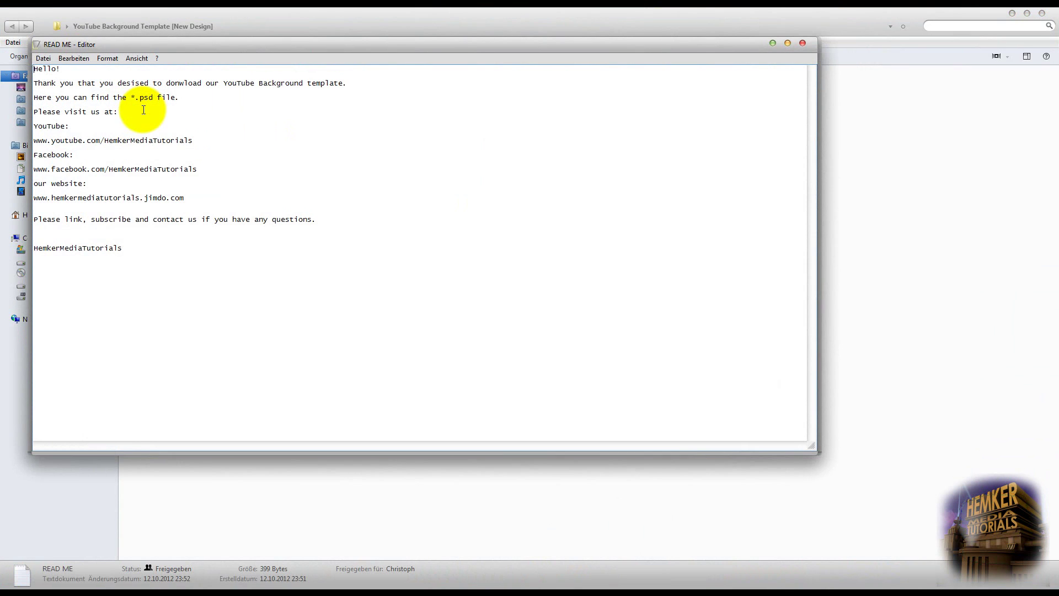
{"action": "left_click_drag", "start_coordinate": [147, 274], "coordinate": [2, 69]}
{"action": "right_click", "coordinate": [139, 254]}
{"action": "left_click", "coordinate": [138, 253]}
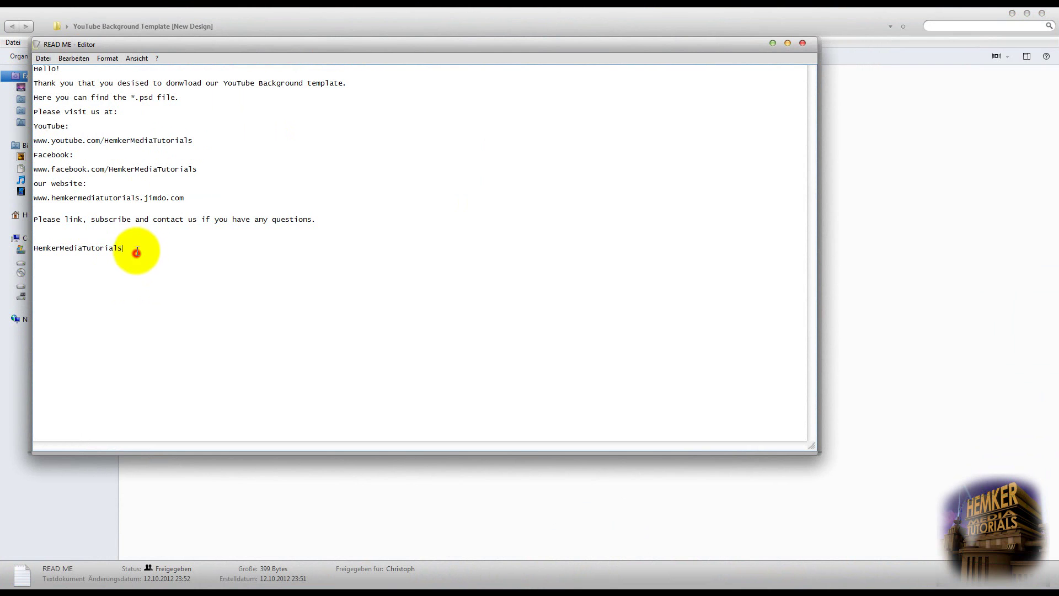
{"action": "left_click", "coordinate": [803, 43]}
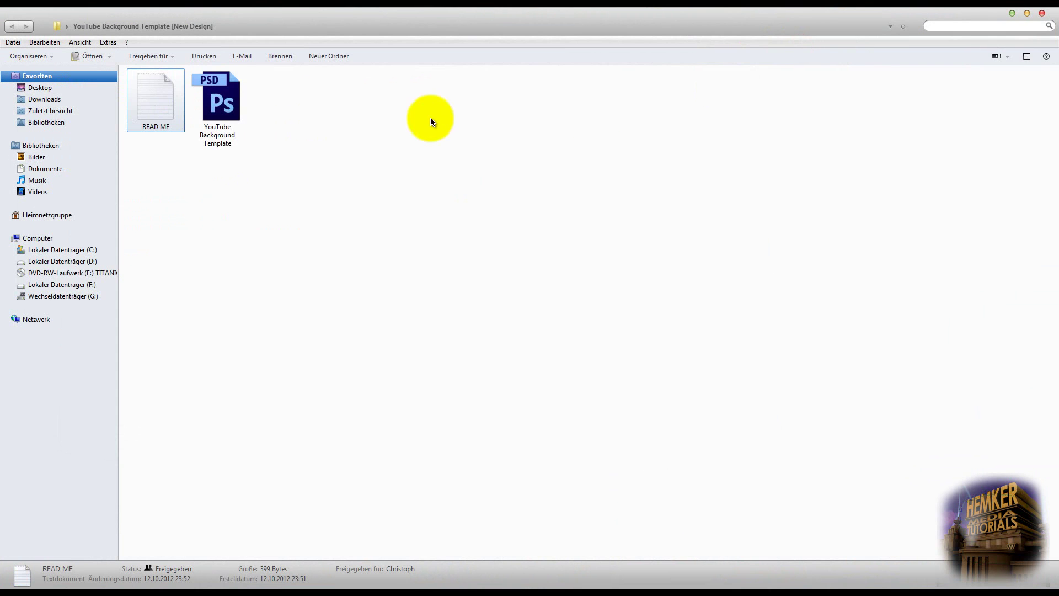
Open the YouTube Background Template PSD in Photoshop and select the Content Area layer
{"action": "left_click_drag", "start_coordinate": [218, 117], "coordinate": [317, 227]}
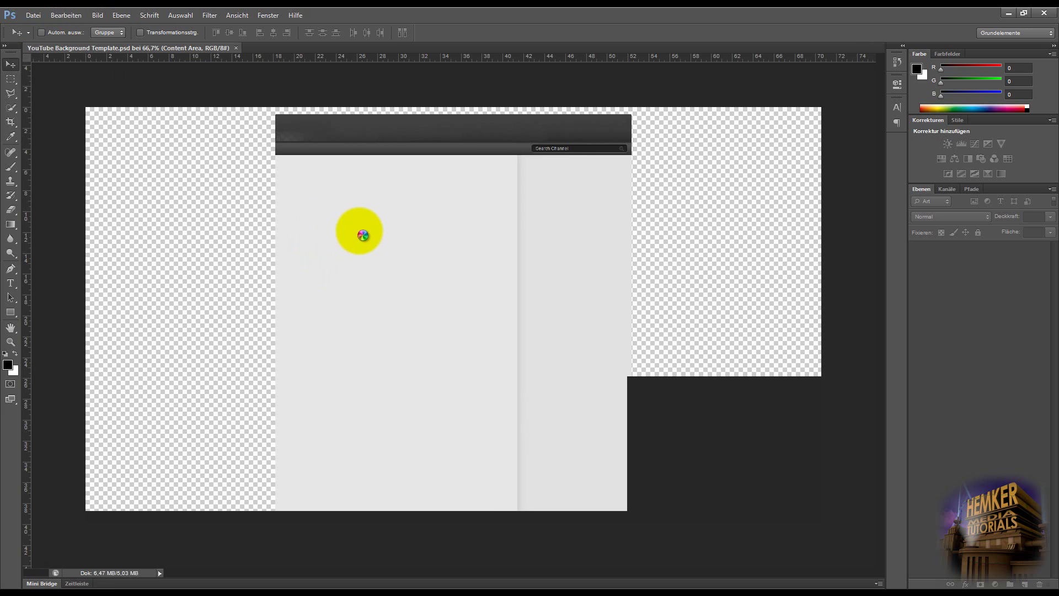
{"action": "left_click", "coordinate": [965, 353]}
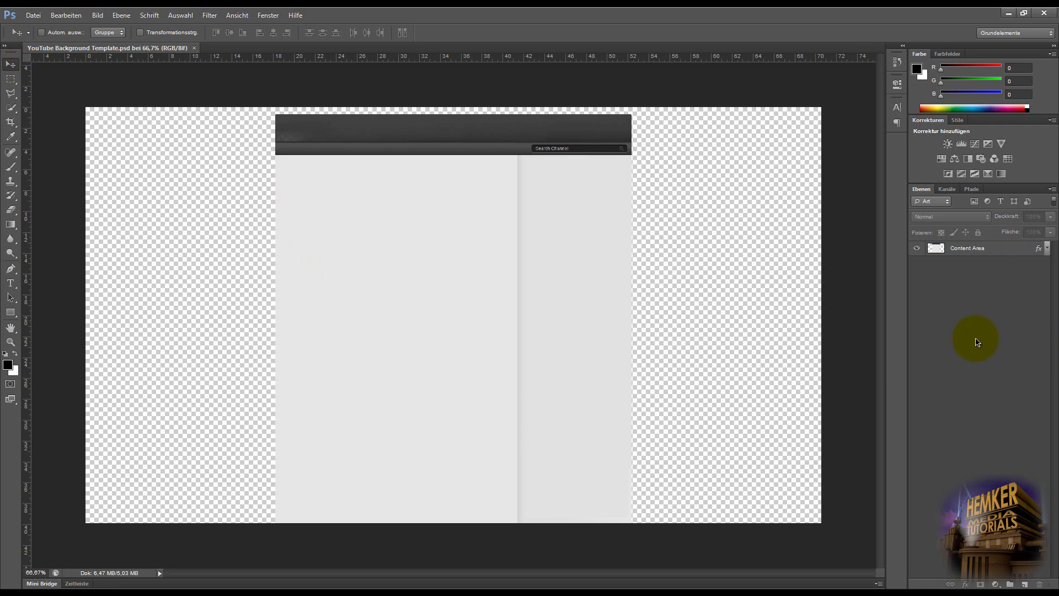
{"action": "left_click", "coordinate": [978, 249]}
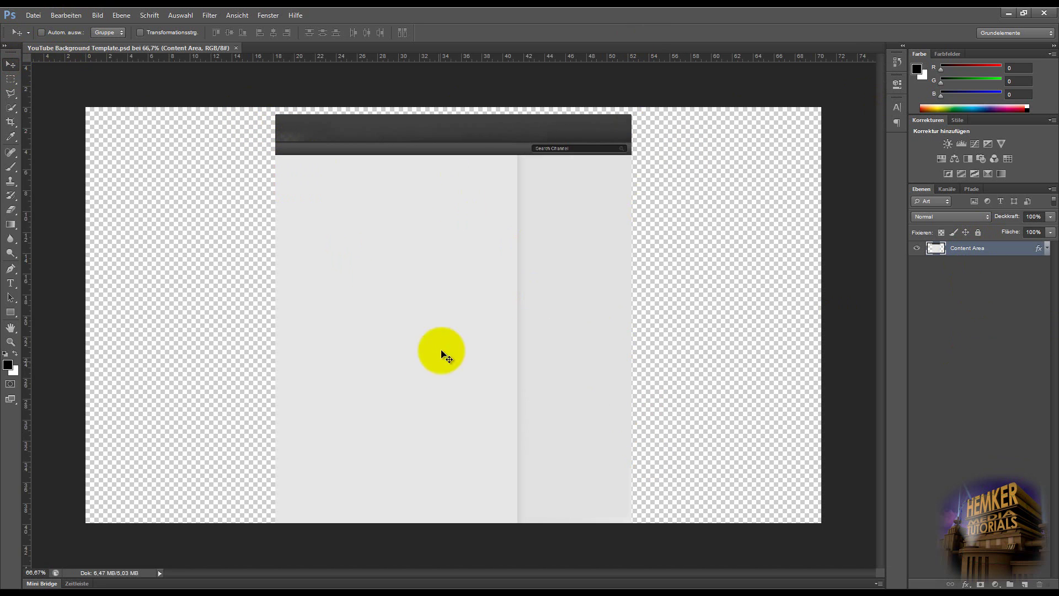
Add a new layer above Content Area and set the foreground colour to dark grey with RGB 31, 31, 31
{"action": "left_click", "coordinate": [1025, 584]}
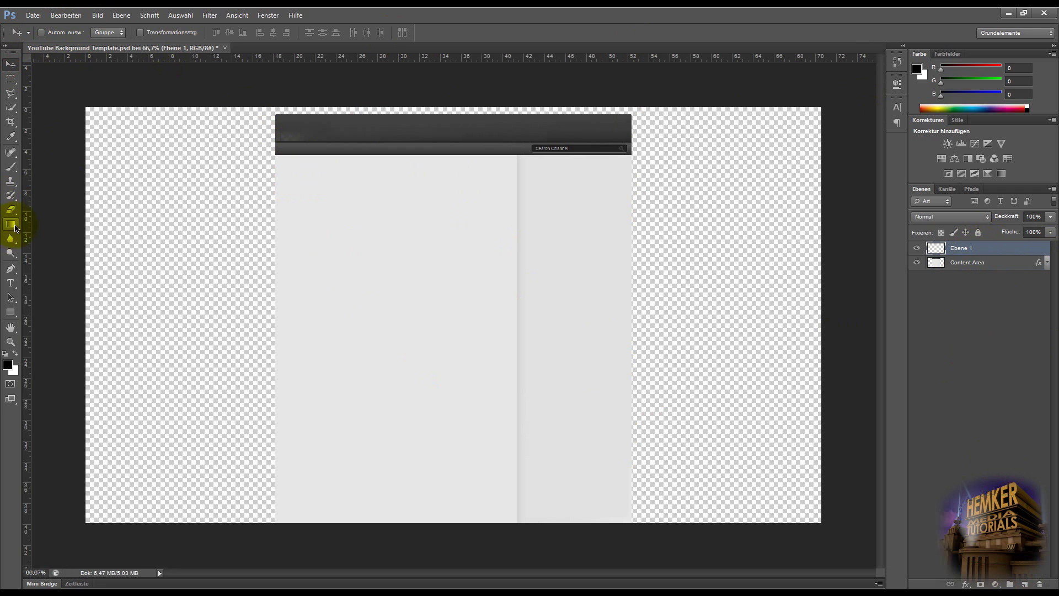
{"action": "left_click", "coordinate": [16, 353]}
{"action": "left_click", "coordinate": [8, 364]}
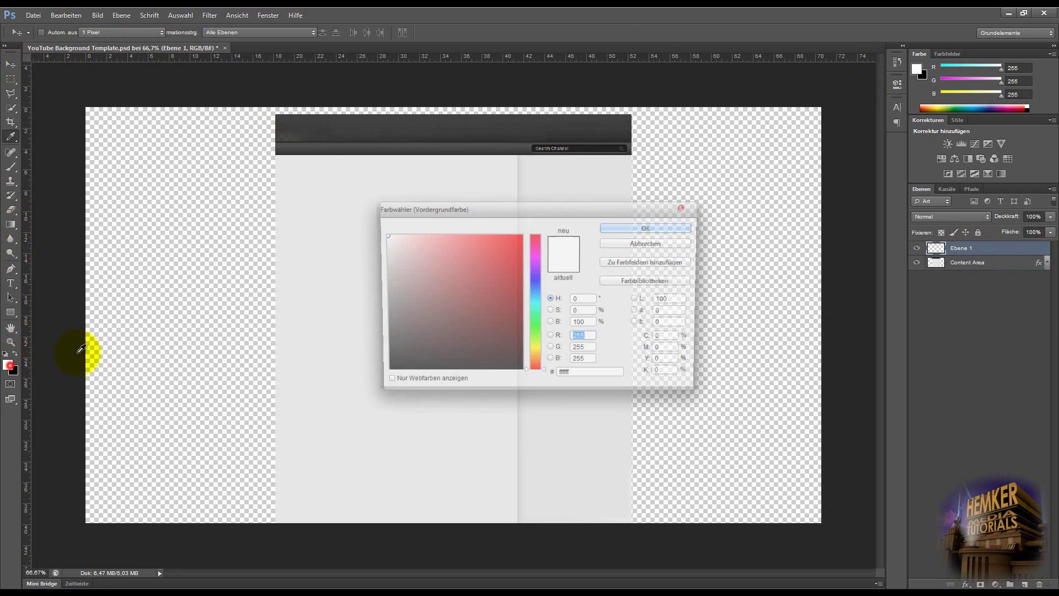
{"action": "left_click", "coordinate": [382, 367]}
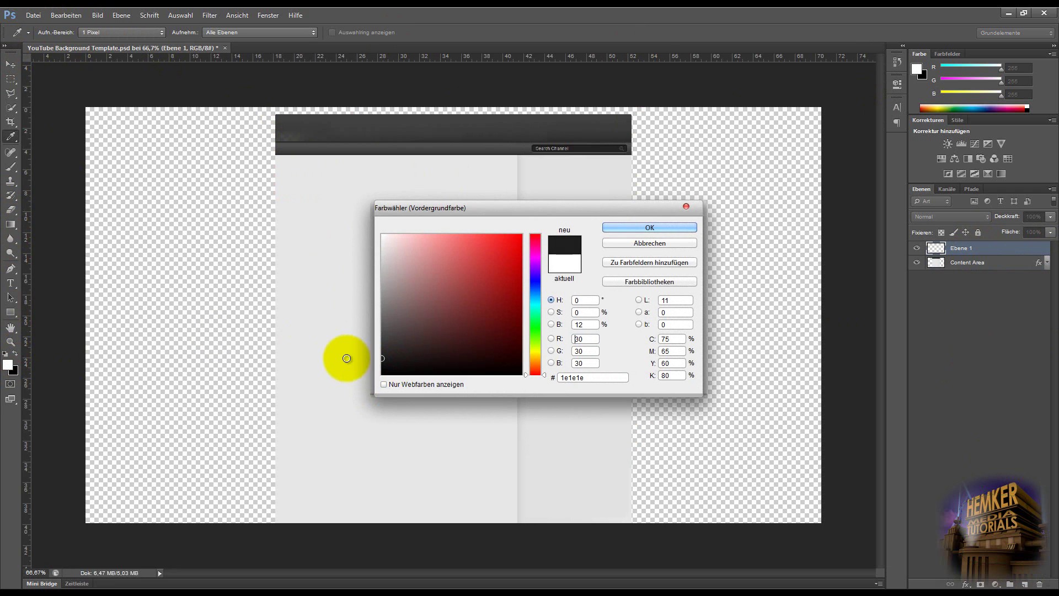
{"action": "left_click", "coordinate": [634, 228]}
{"action": "key", "text": "v"}
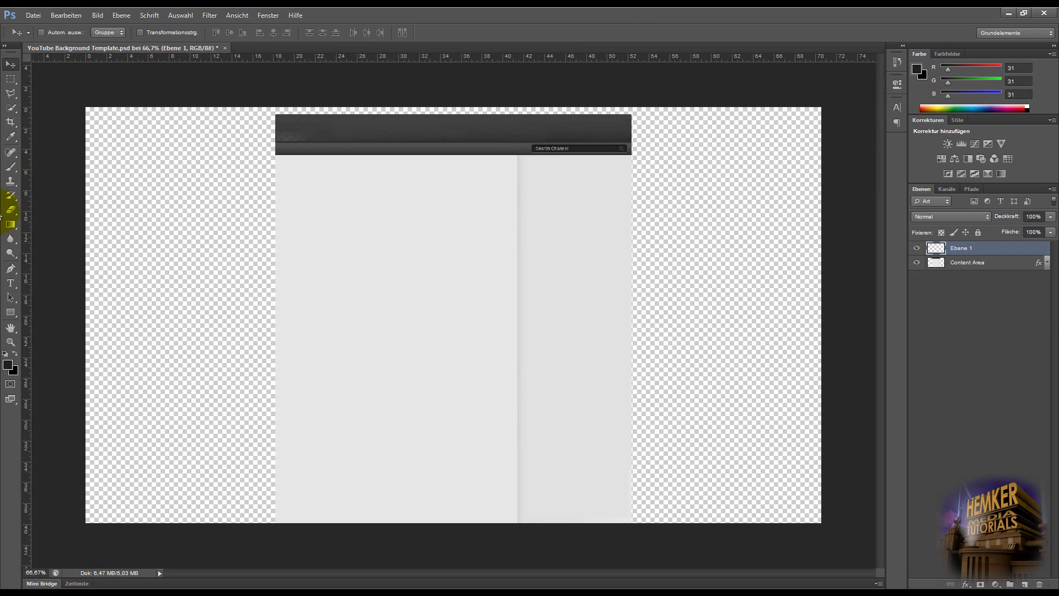
Fill the new layer with the dark grey foreground colour using the Paint Bucket and place it below Content Area
{"action": "left_click", "coordinate": [10, 224]}
{"action": "left_click", "coordinate": [40, 238]}
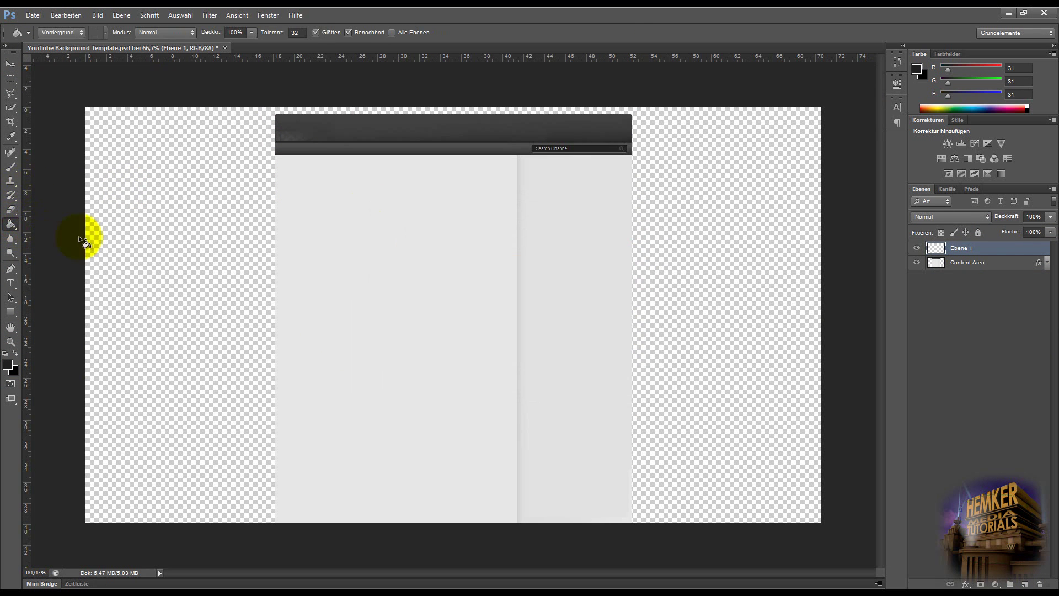
{"action": "left_click", "coordinate": [232, 245]}
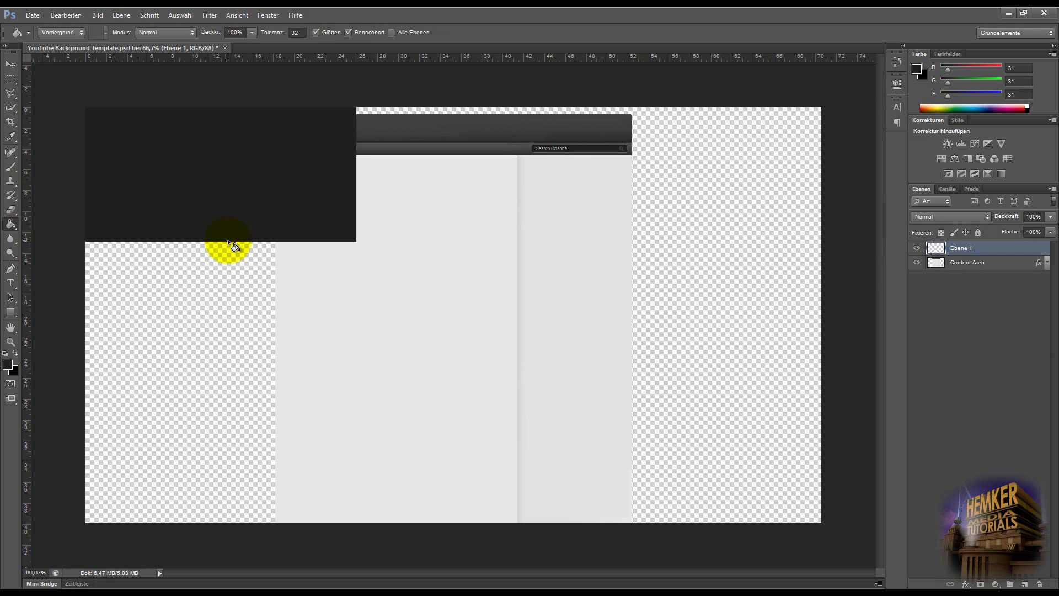
{"action": "left_click_drag", "start_coordinate": [973, 249], "coordinate": [977, 289]}
Try to apply the Lighting Effects render filter to the dark grey layer and delete the Lichteffekte layer
{"action": "left_click", "coordinate": [193, 18]}
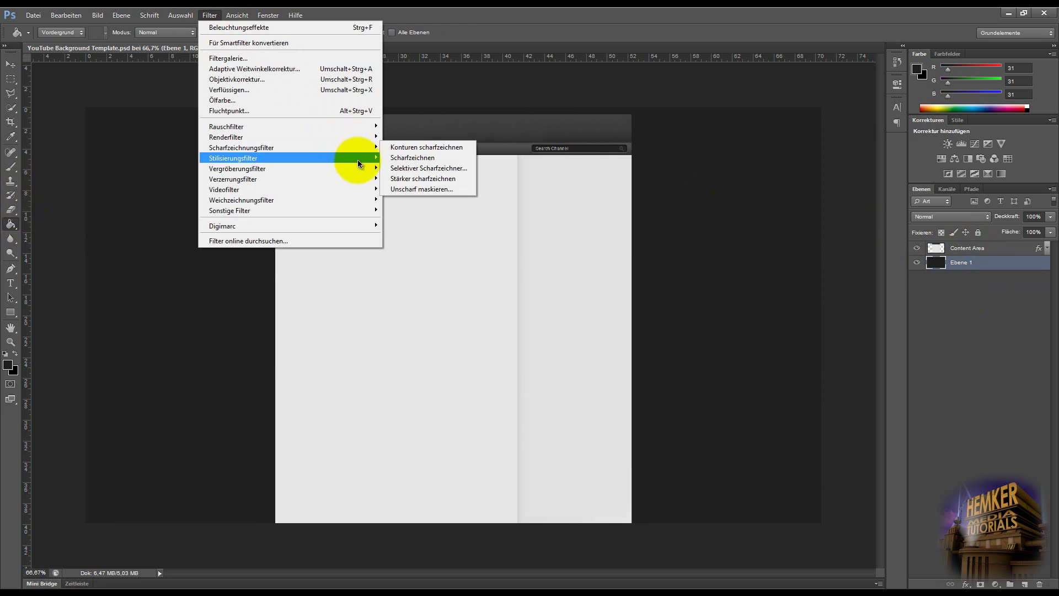
{"action": "mouse_move", "coordinate": [348, 139]}
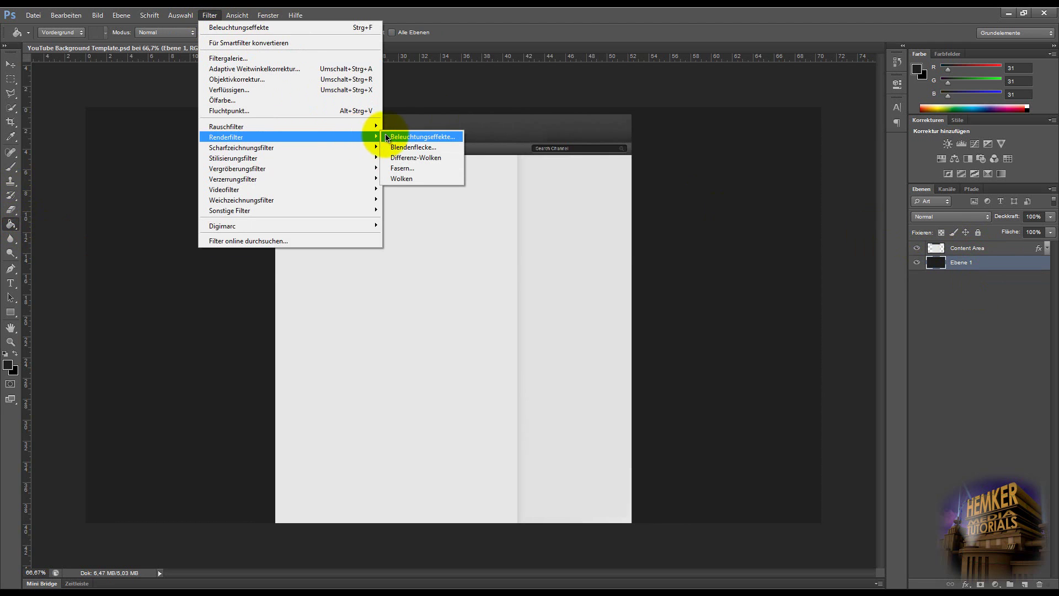
{"action": "left_click", "coordinate": [448, 136]}
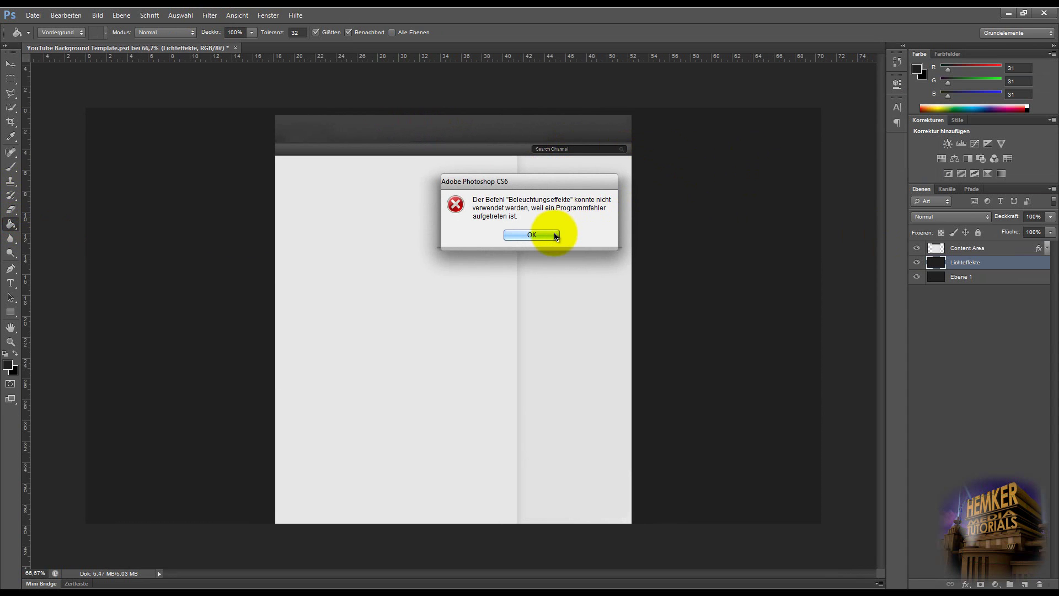
{"action": "left_click", "coordinate": [553, 234]}
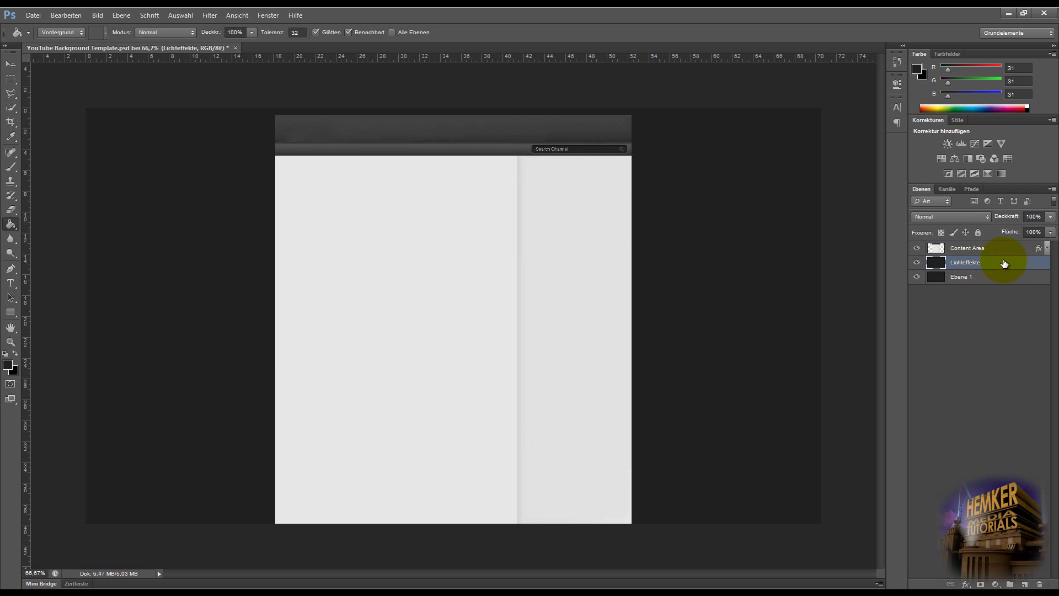
{"action": "key", "text": "Delete"}
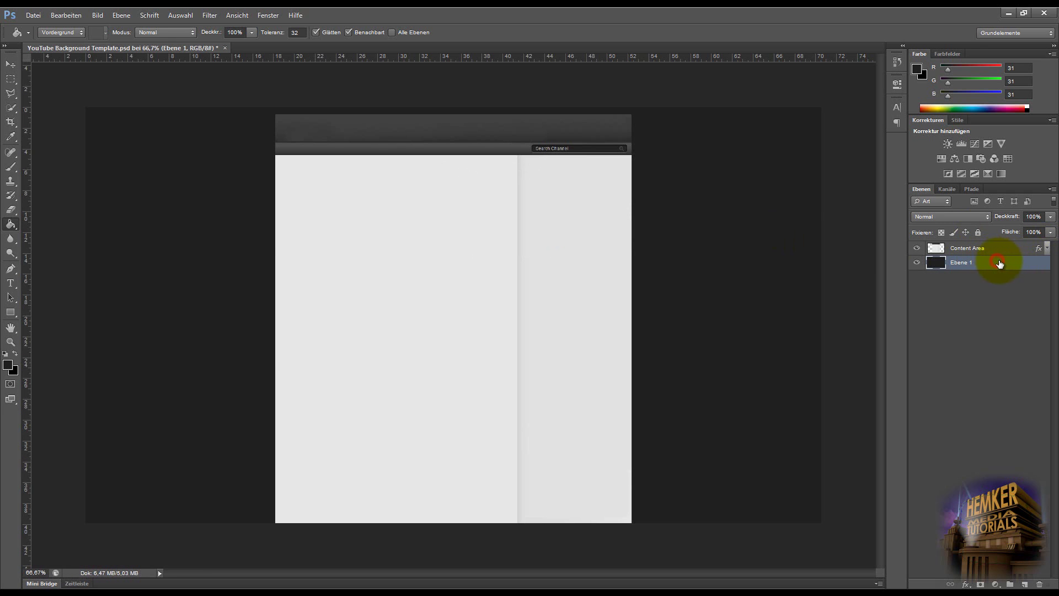
{"action": "left_click", "coordinate": [215, 18]}
{"action": "left_click", "coordinate": [227, 34]}
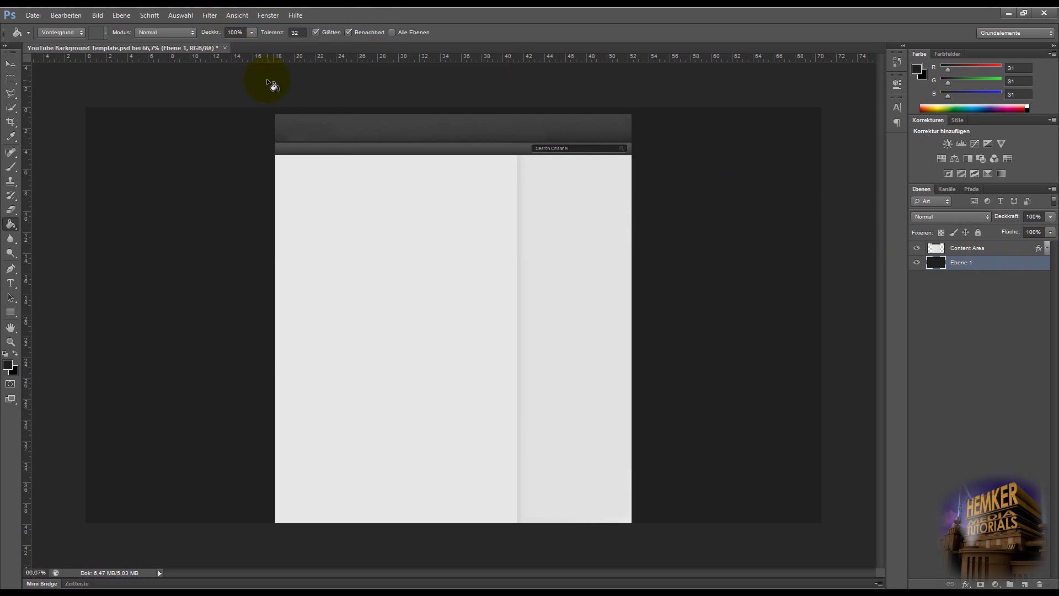
Add a layer above the dark grey background, enter the text "Hemekr Media Tutorials" and move it over the canvas's left margin
{"action": "left_click", "coordinate": [10, 64]}
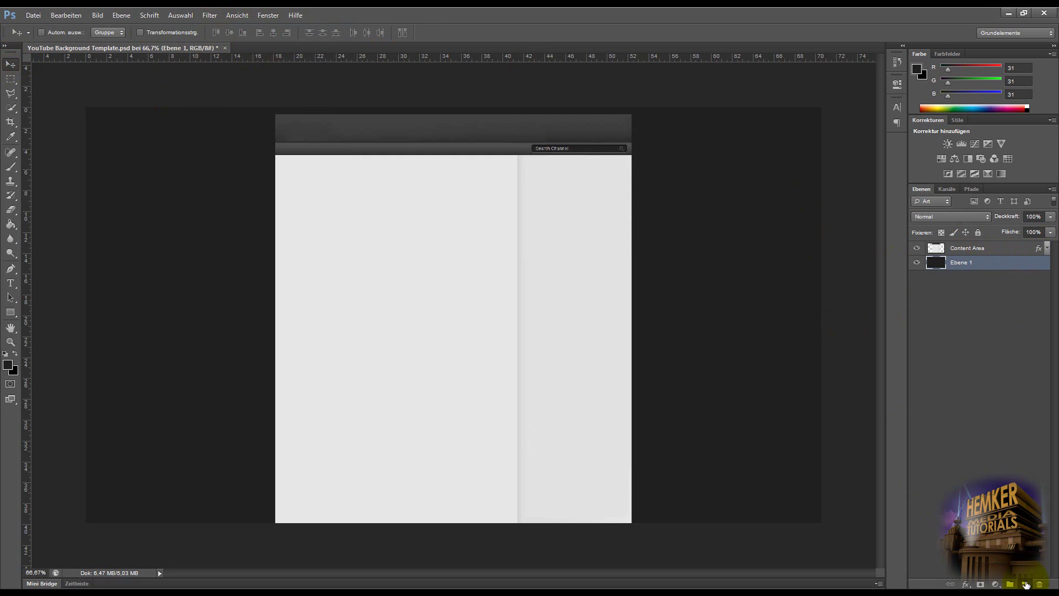
{"action": "left_click", "coordinate": [1025, 584]}
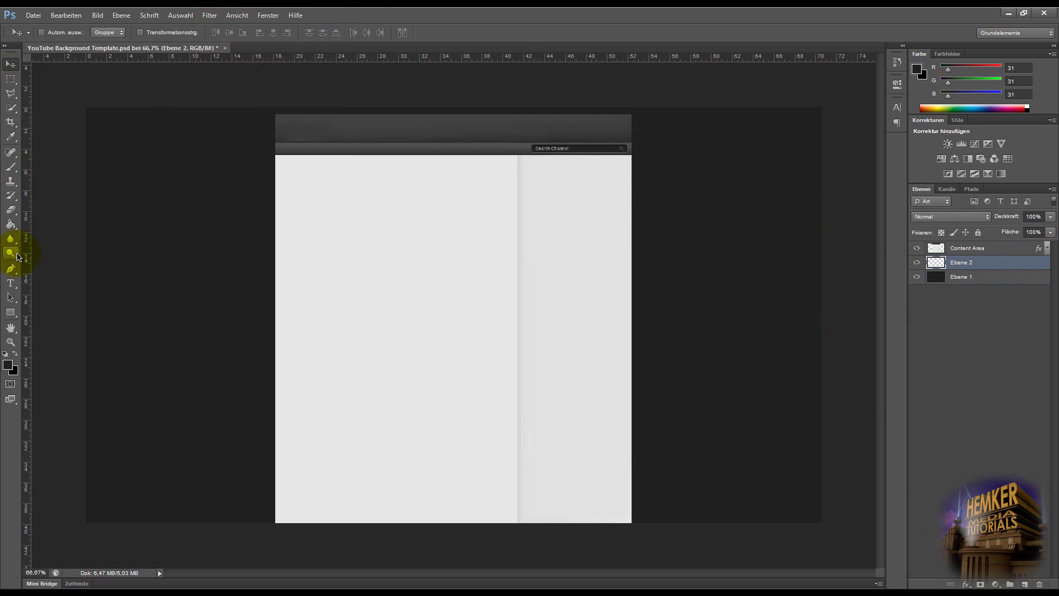
{"action": "left_click", "coordinate": [10, 283]}
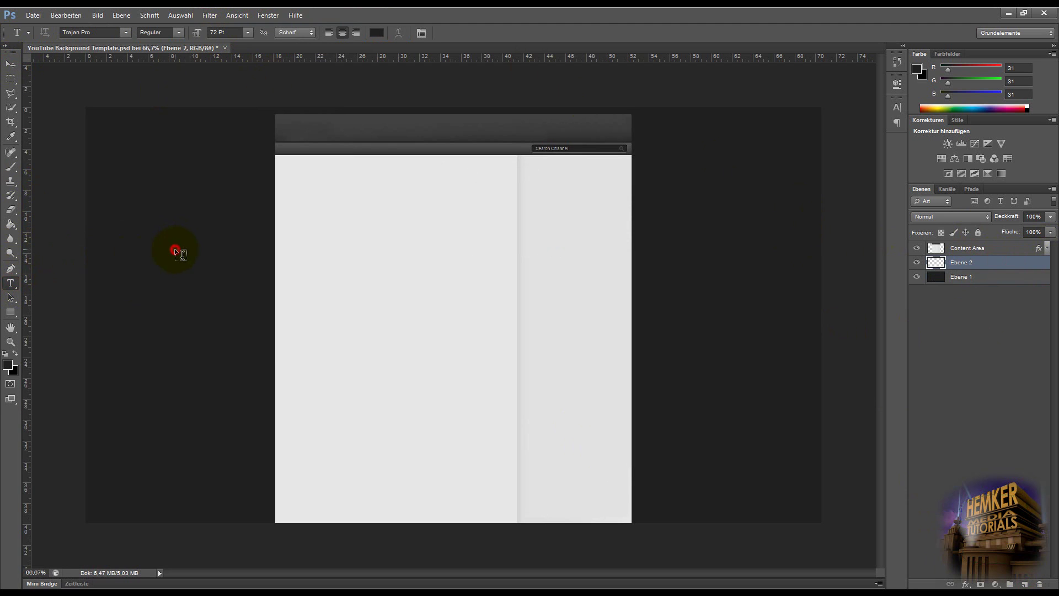
{"action": "left_click", "coordinate": [257, 273]}
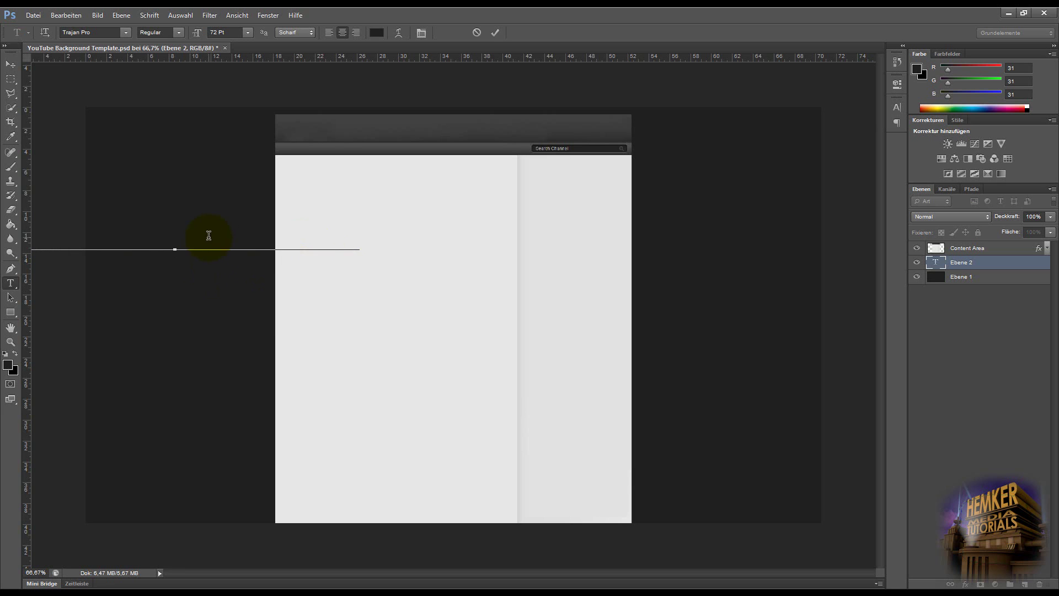
{"action": "left_click_drag", "start_coordinate": [302, 334], "coordinate": [178, 237]}
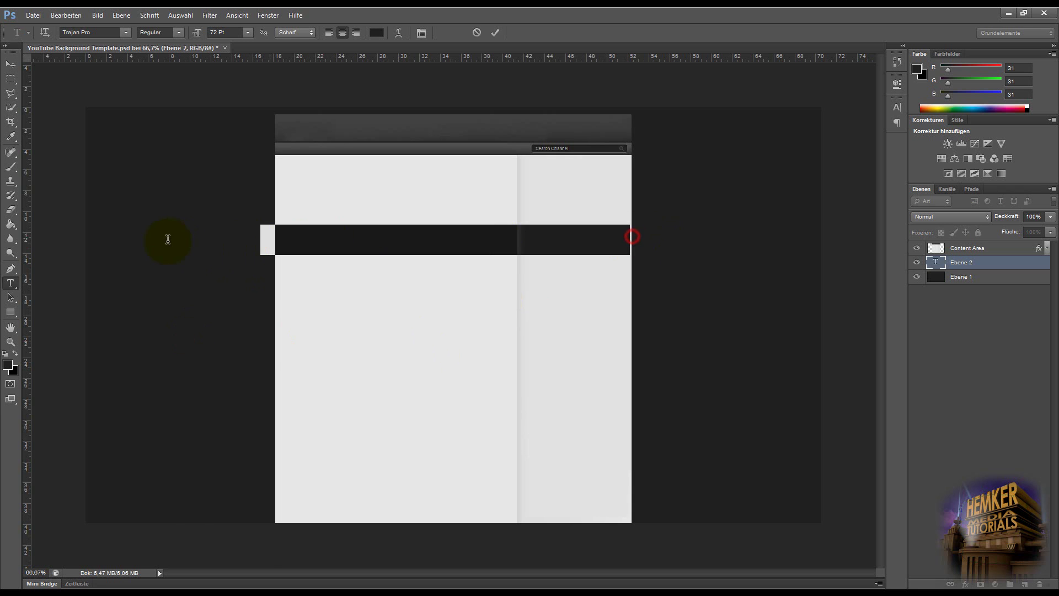
{"action": "left_click_drag", "start_coordinate": [395, 374], "coordinate": [205, 356]}
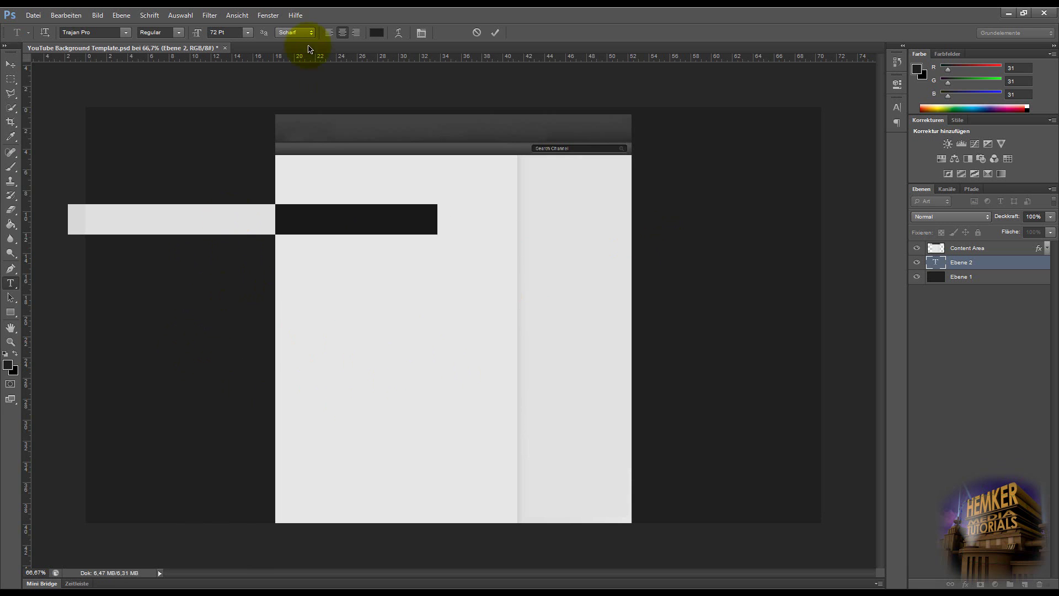
Set the colour of the "Hemekr Media Tutorials" text to white (#ffffff) and commit the text
{"action": "left_click", "coordinate": [377, 32]}
{"action": "left_click_drag", "start_coordinate": [412, 277], "coordinate": [342, 174]}
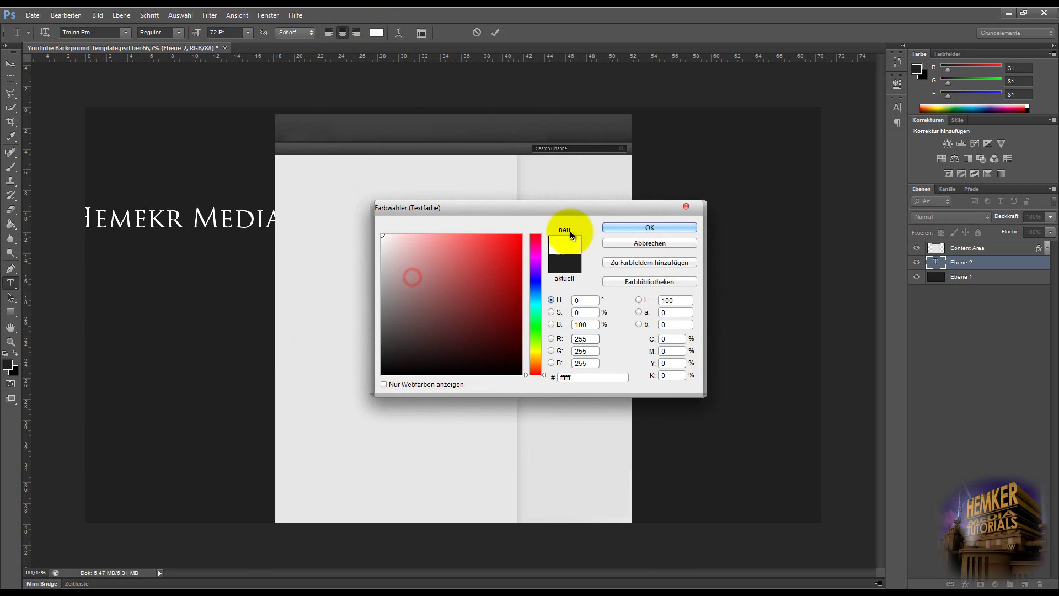
{"action": "left_click", "coordinate": [672, 226]}
{"action": "right_click", "coordinate": [238, 185]}
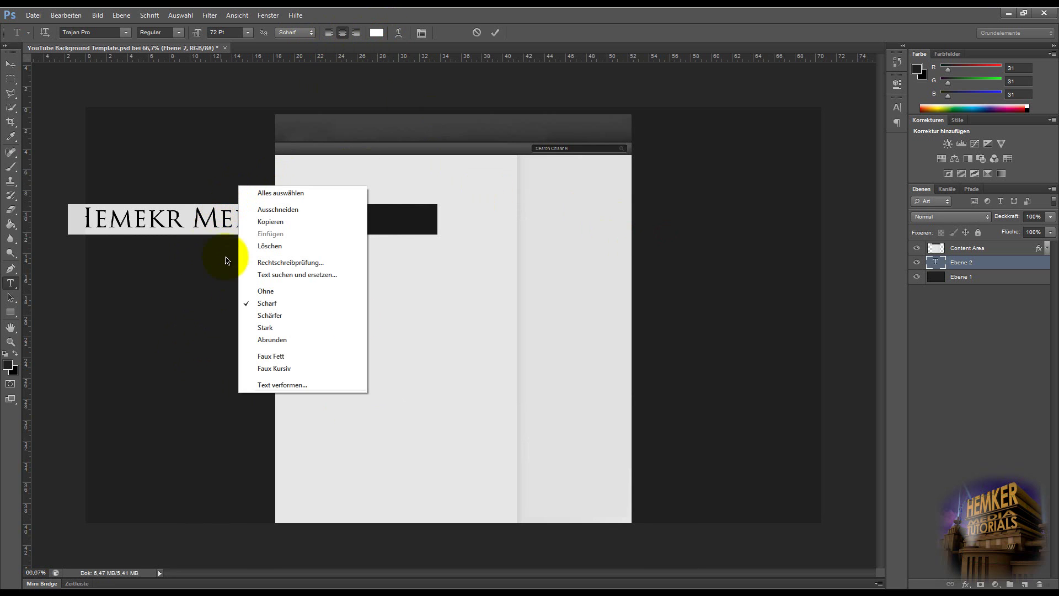
{"action": "left_click", "coordinate": [963, 342]}
{"action": "left_click", "coordinate": [983, 261]}
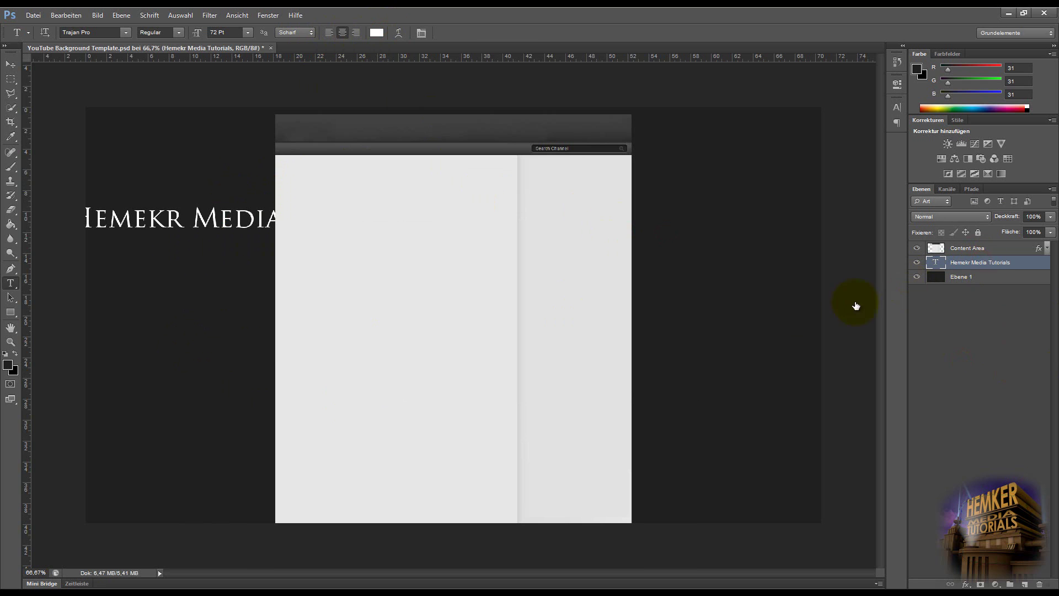
Rotate the "Hemekr Media Tutorials" text to -90° so it reads upward and move it flush against the content area's left edge
{"action": "key", "text": "ctrl+t"}
{"action": "right_click", "coordinate": [245, 219]}
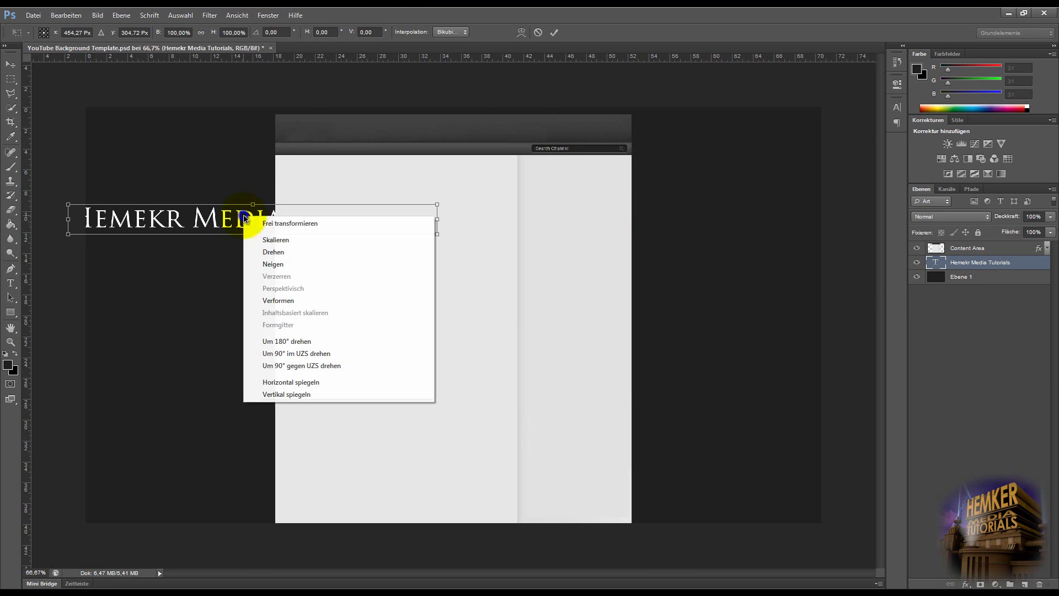
{"action": "left_click", "coordinate": [290, 354]}
{"action": "right_click", "coordinate": [247, 278]}
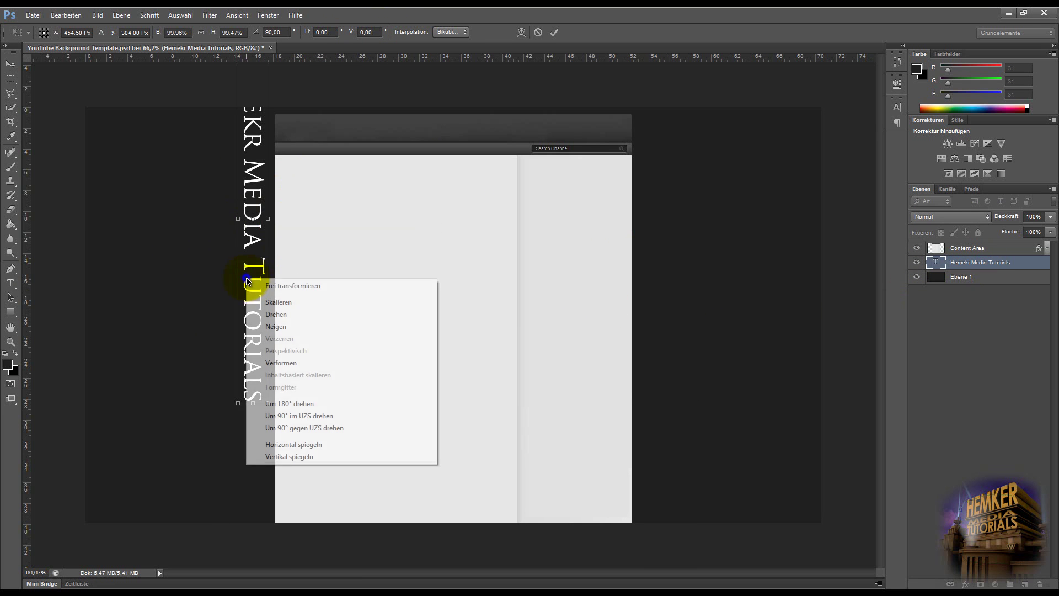
{"action": "left_click", "coordinate": [278, 402]}
{"action": "left_click", "coordinate": [10, 64]}
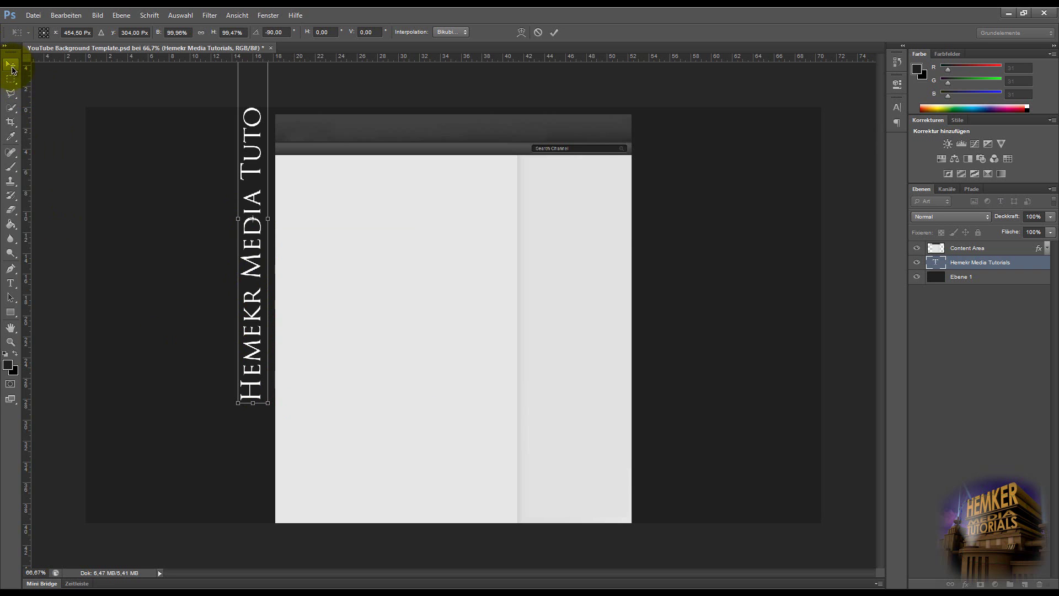
{"action": "left_click", "coordinate": [516, 226]}
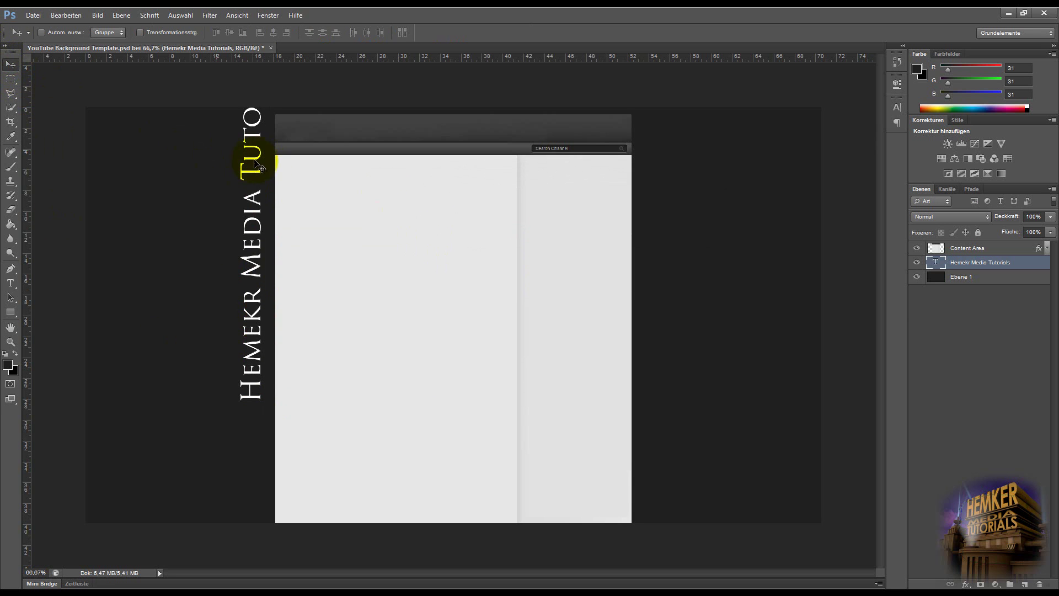
{"action": "left_click_drag", "start_coordinate": [248, 241], "coordinate": [265, 266]}
{"action": "left_click", "coordinate": [987, 323]}
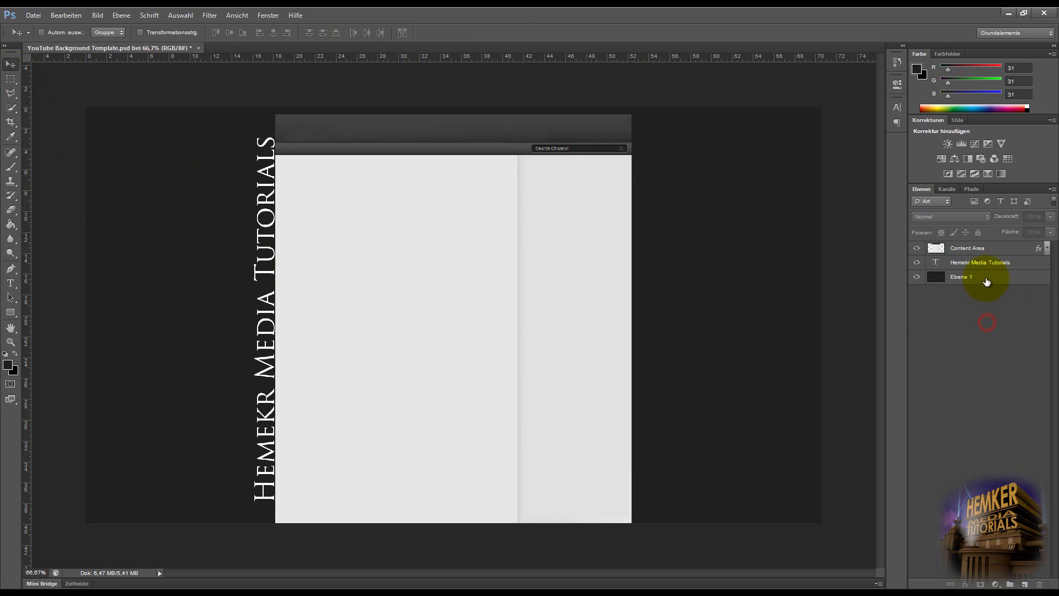
Add a drop shadow (Schlagschatten) layer style to the "Hemekr Media Tutorials" text layer
{"action": "left_click", "coordinate": [997, 264]}
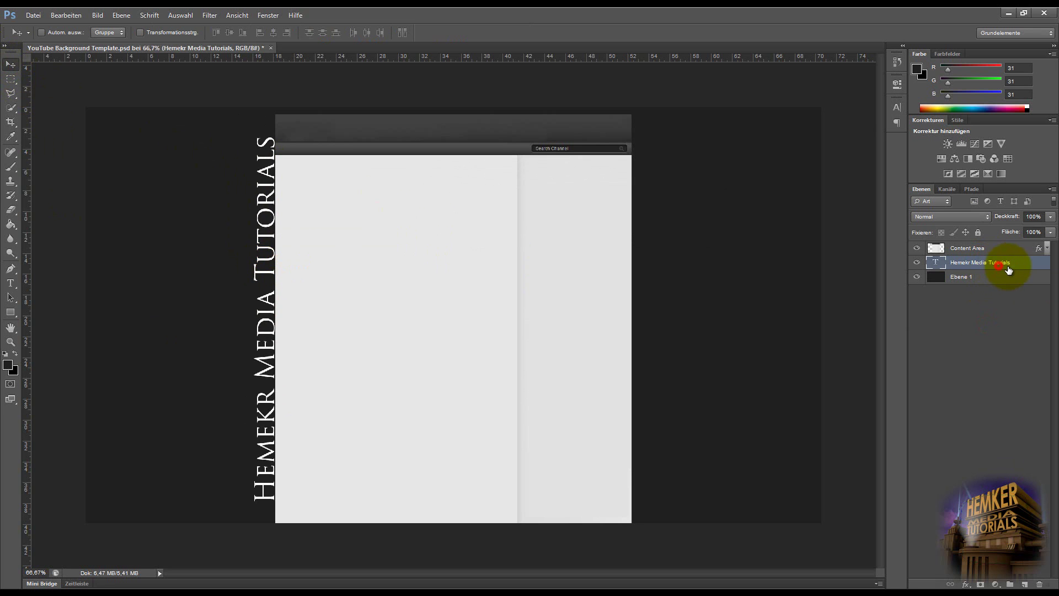
{"action": "double_click", "coordinate": [1026, 265]}
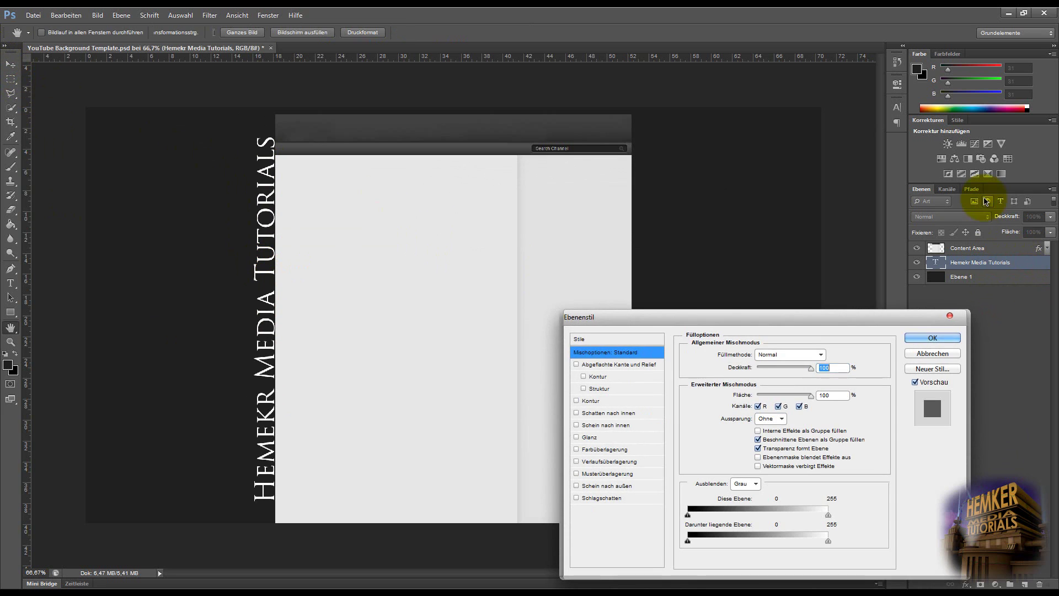
{"action": "left_click", "coordinate": [577, 402]}
{"action": "left_click", "coordinate": [577, 403]}
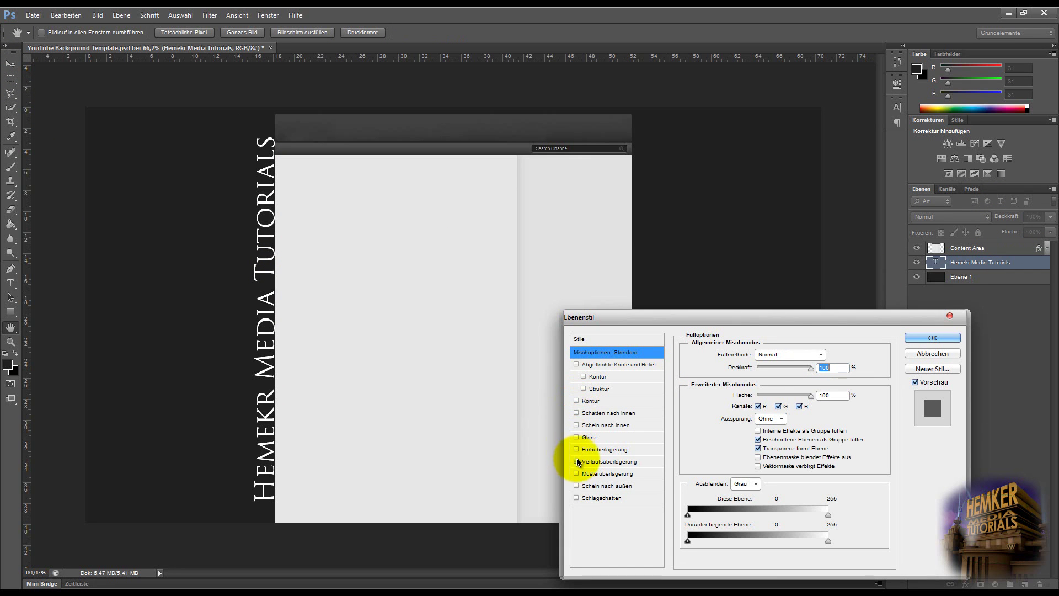
{"action": "left_click", "coordinate": [577, 498]}
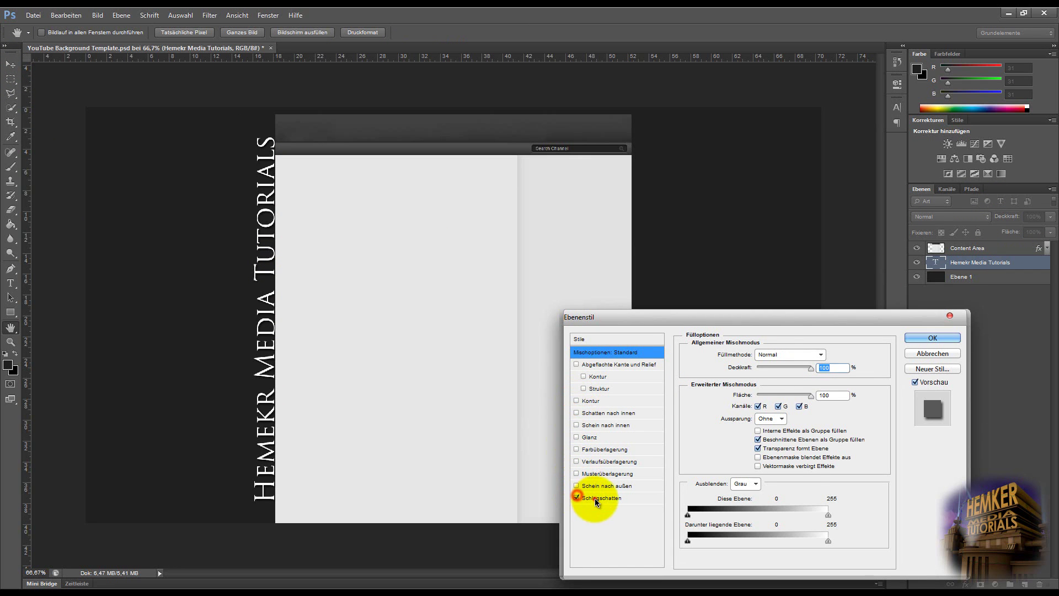
{"action": "left_click_drag", "start_coordinate": [730, 403], "coordinate": [733, 402]}
{"action": "left_click", "coordinate": [925, 337]}
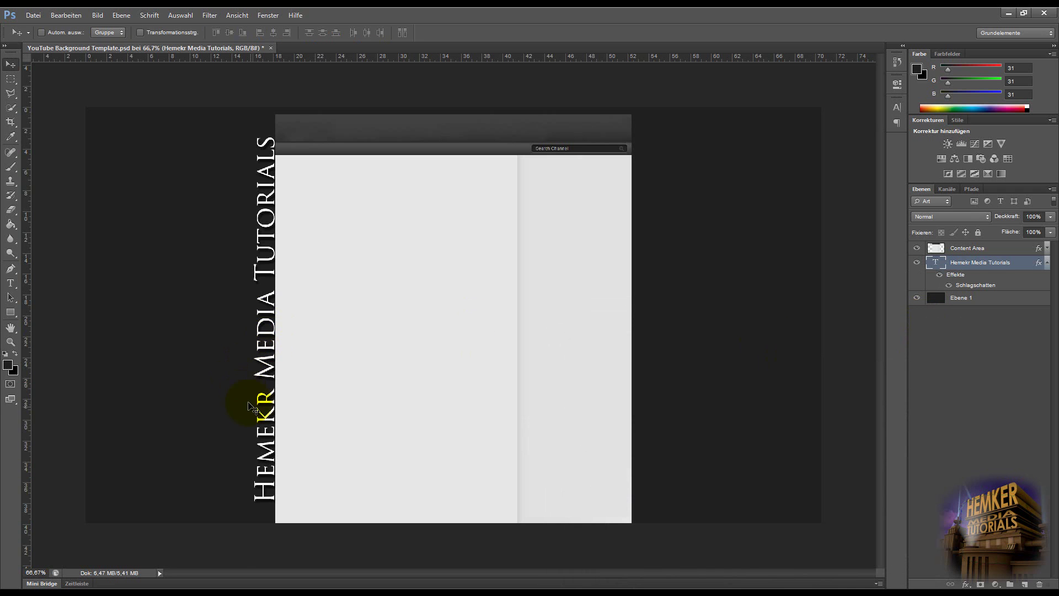
Correct the vertical text to "Hemker Media Tutorials", commit it and collapse the layer's effects list
{"action": "left_click", "coordinate": [7, 285]}
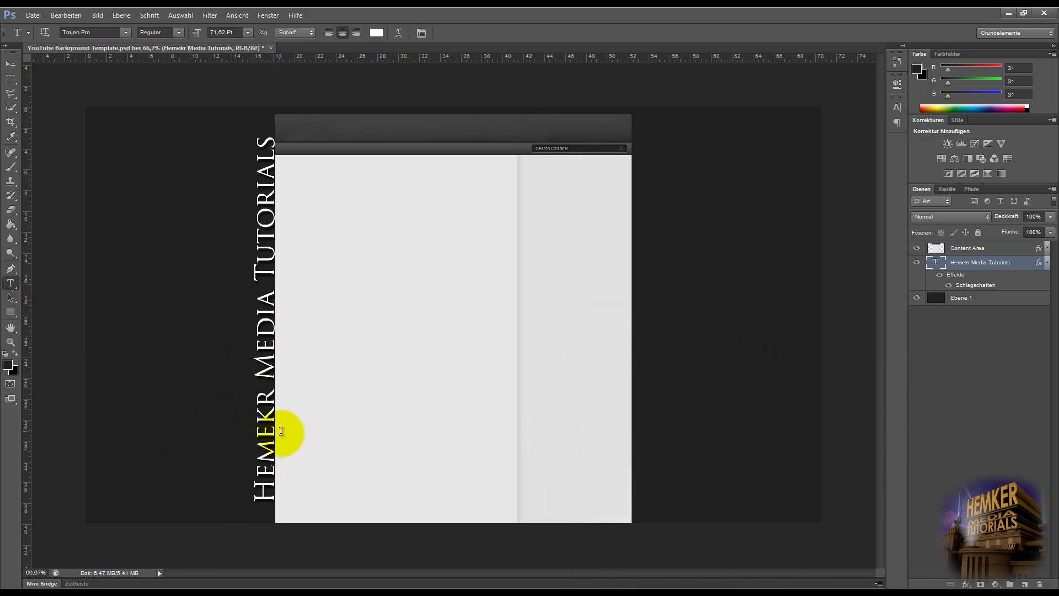
{"action": "left_click", "coordinate": [268, 412]}
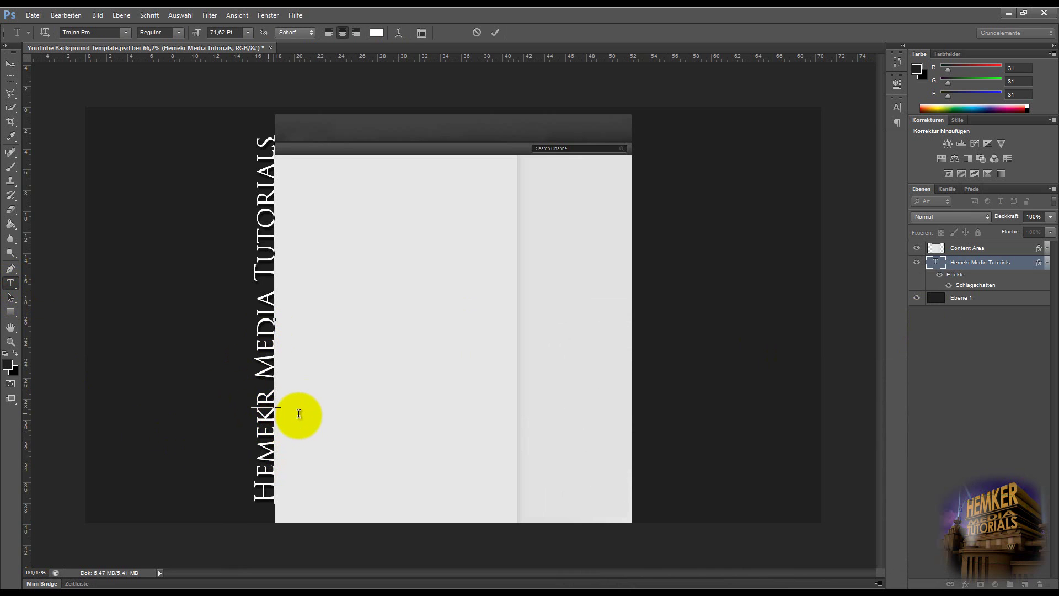
{"action": "key", "text": "BackSpace"}
{"action": "key", "text": "BackSpace"}
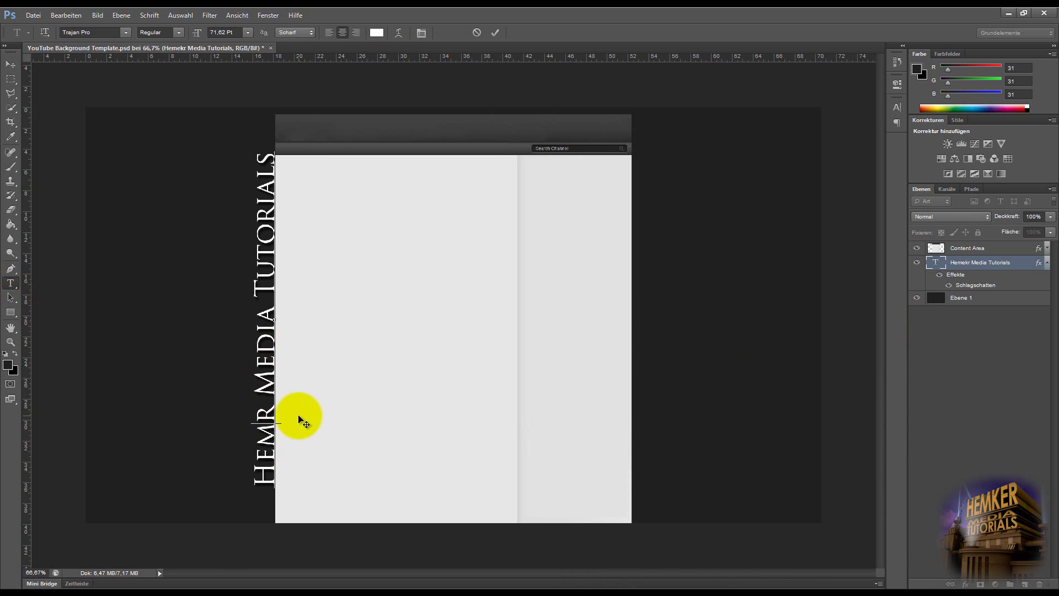
{"action": "type", "text": "KER"}
{"action": "key", "text": "BackSpace"}
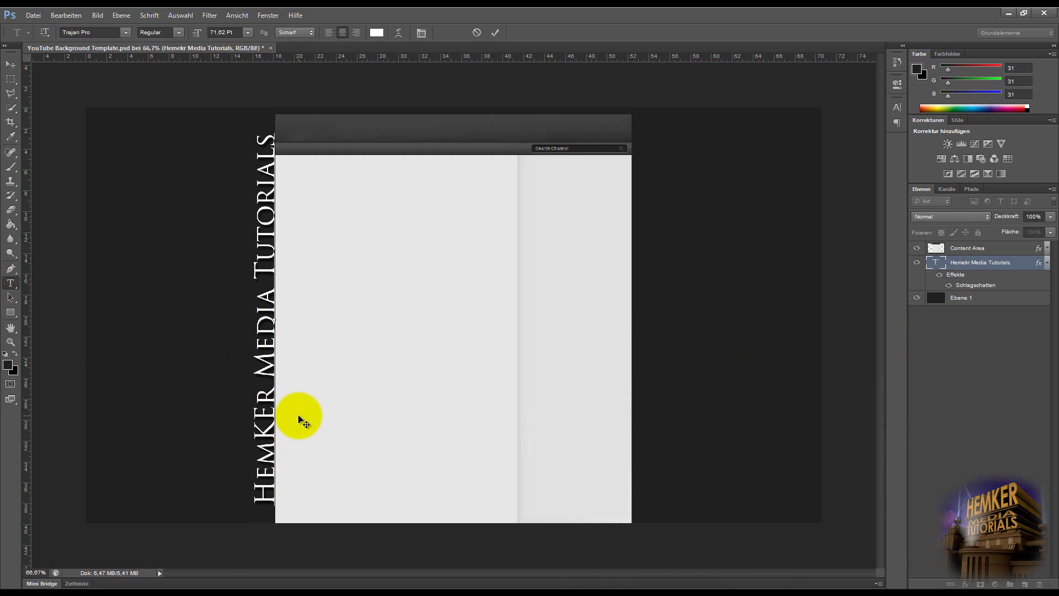
{"action": "key", "text": "BackSpace"}
{"action": "key", "text": "BackSpace"}
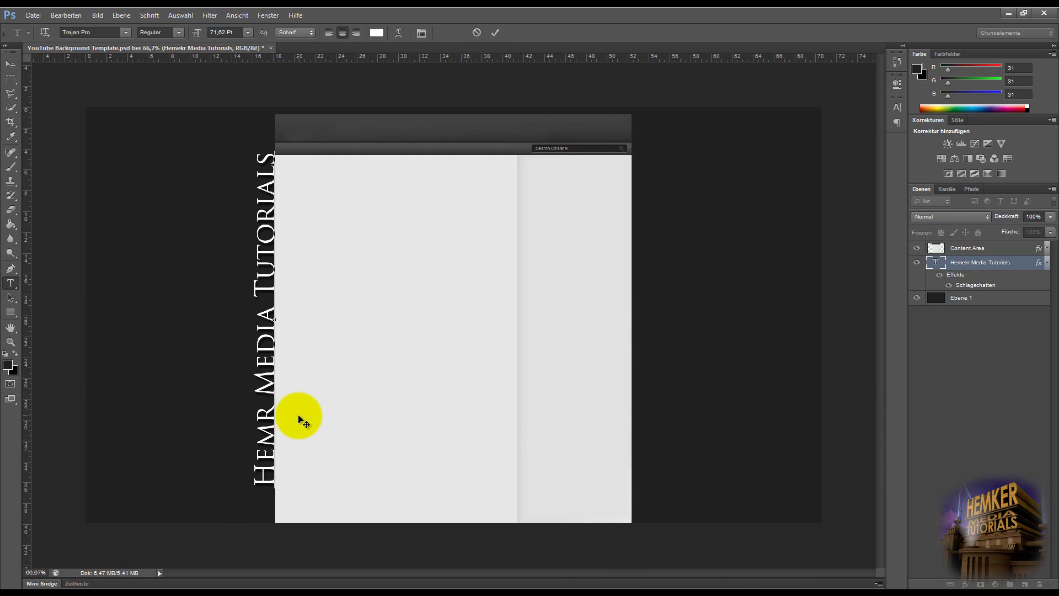
{"action": "type", "text": "KE"}
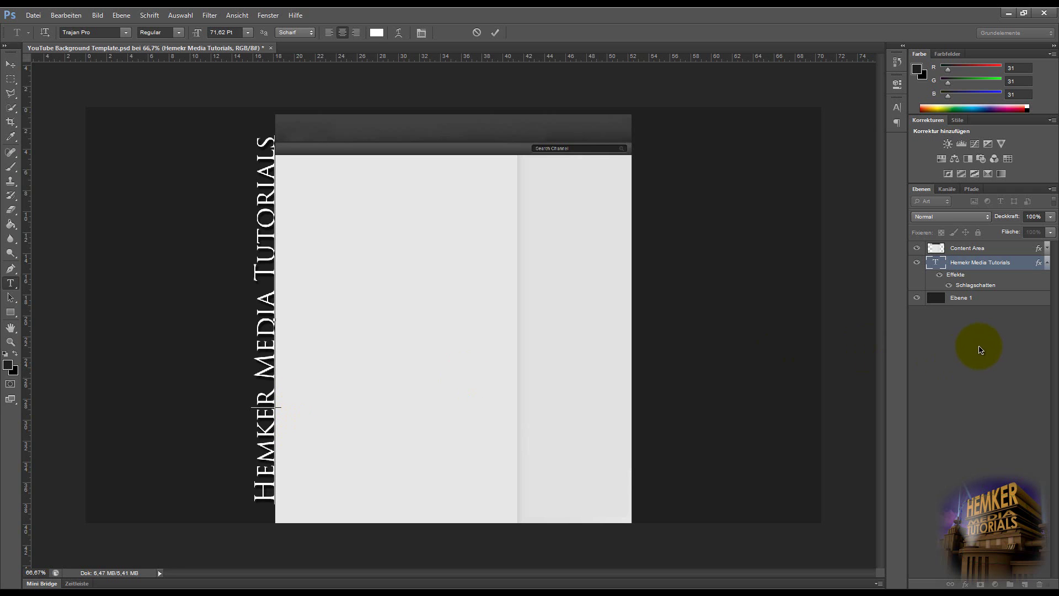
{"action": "left_click", "coordinate": [981, 365]}
{"action": "left_click", "coordinate": [1048, 262]}
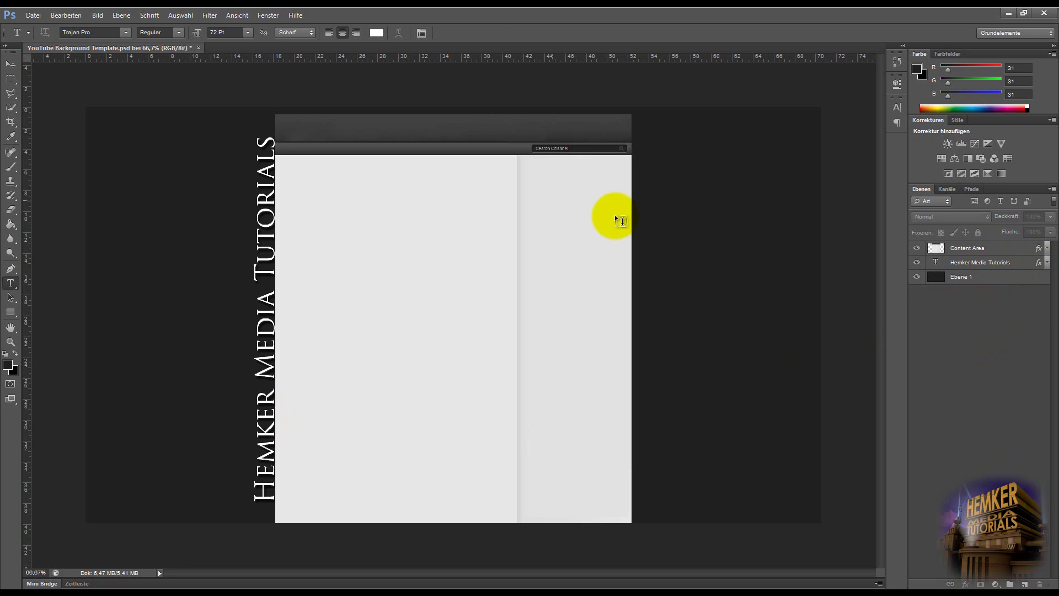
Save the background to the Desktop as a JPEG copy named "Test" with Maximal quality and the Grundlinie optimiert format option
{"action": "left_click", "coordinate": [33, 15]}
{"action": "left_click", "coordinate": [60, 148]}
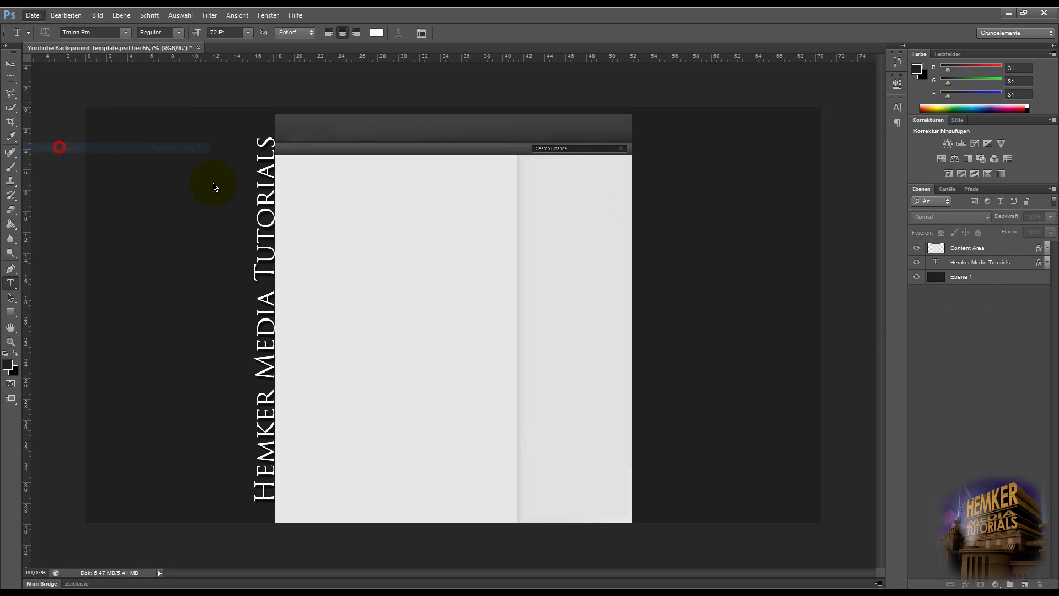
{"action": "left_click", "coordinate": [413, 161]}
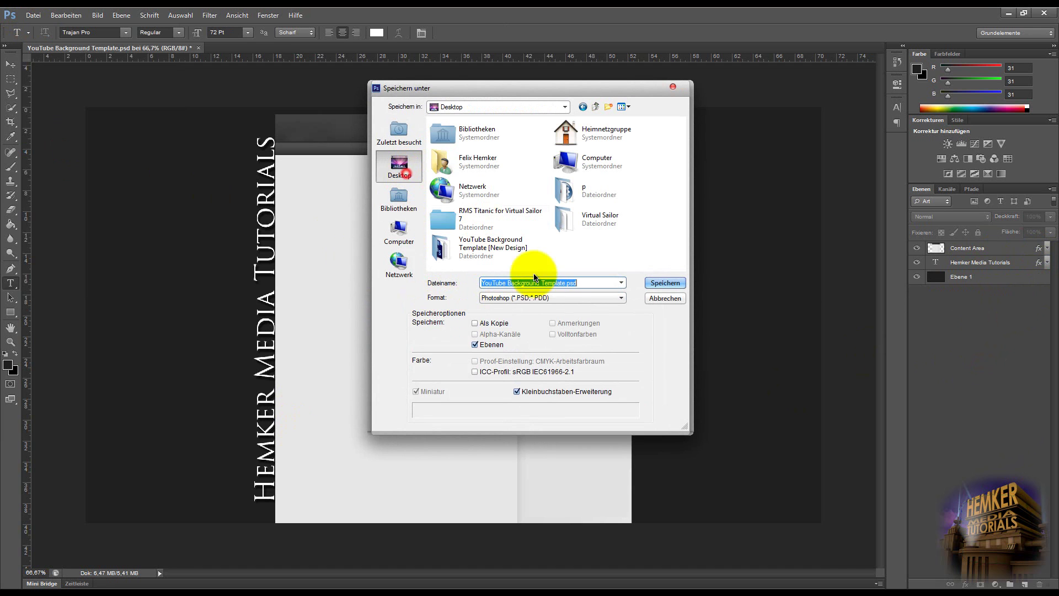
{"action": "left_click", "coordinate": [552, 300]}
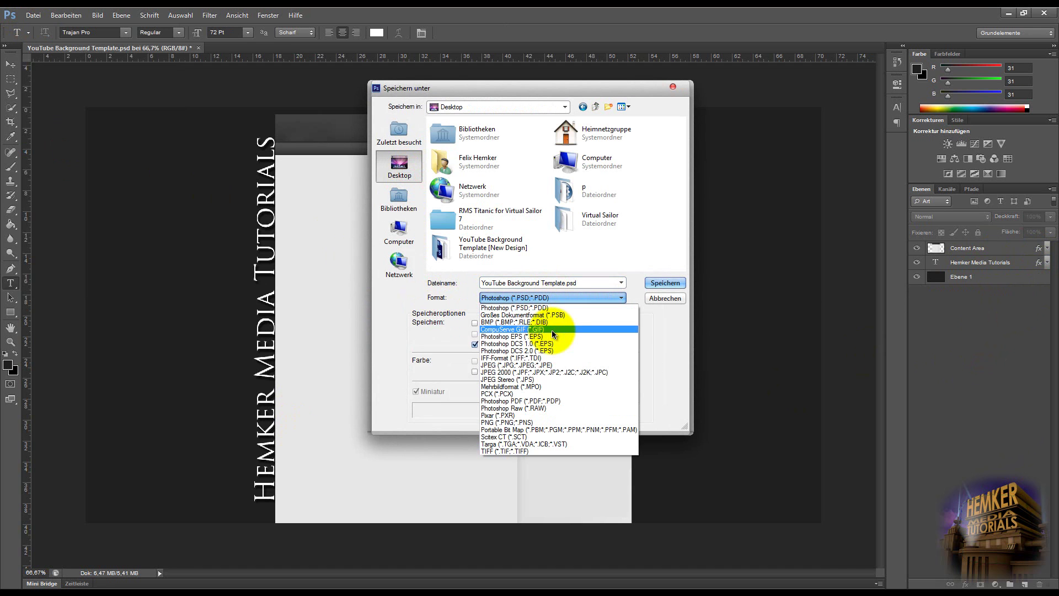
{"action": "left_click", "coordinate": [529, 365]}
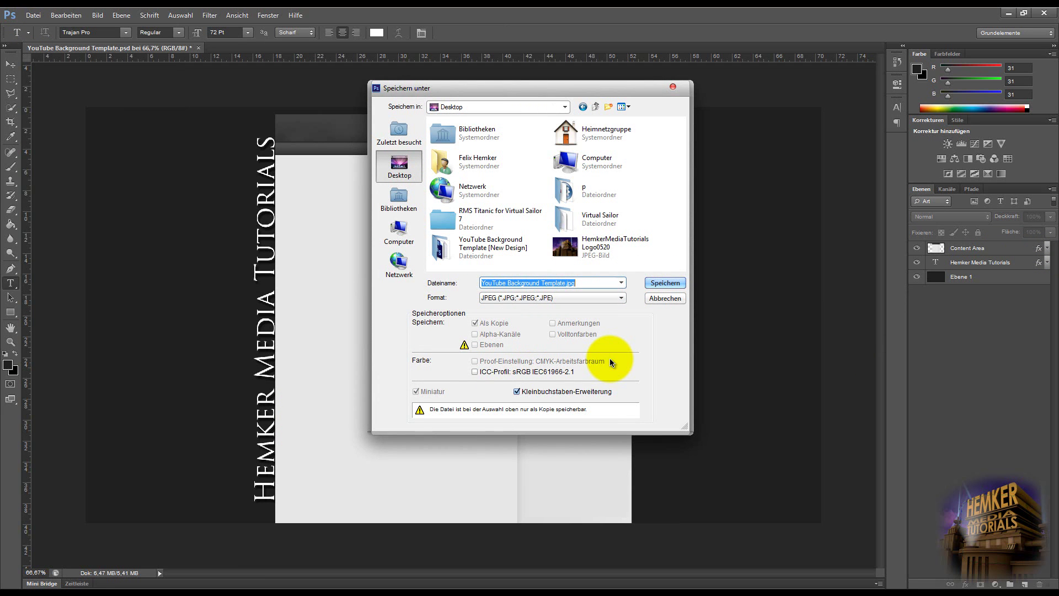
{"action": "type", "text": "Test"}
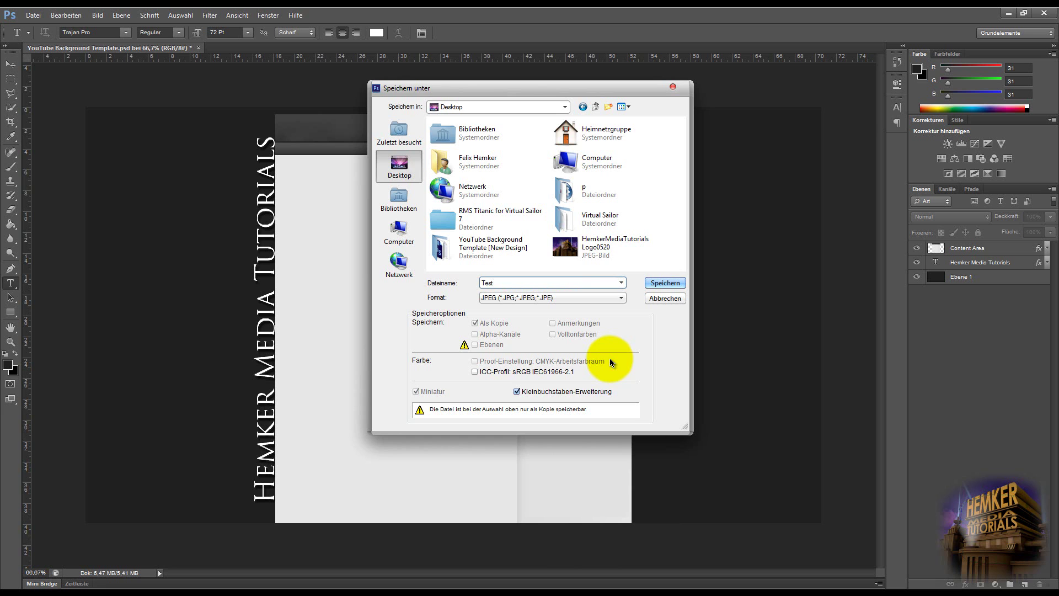
{"action": "key", "text": "Return"}
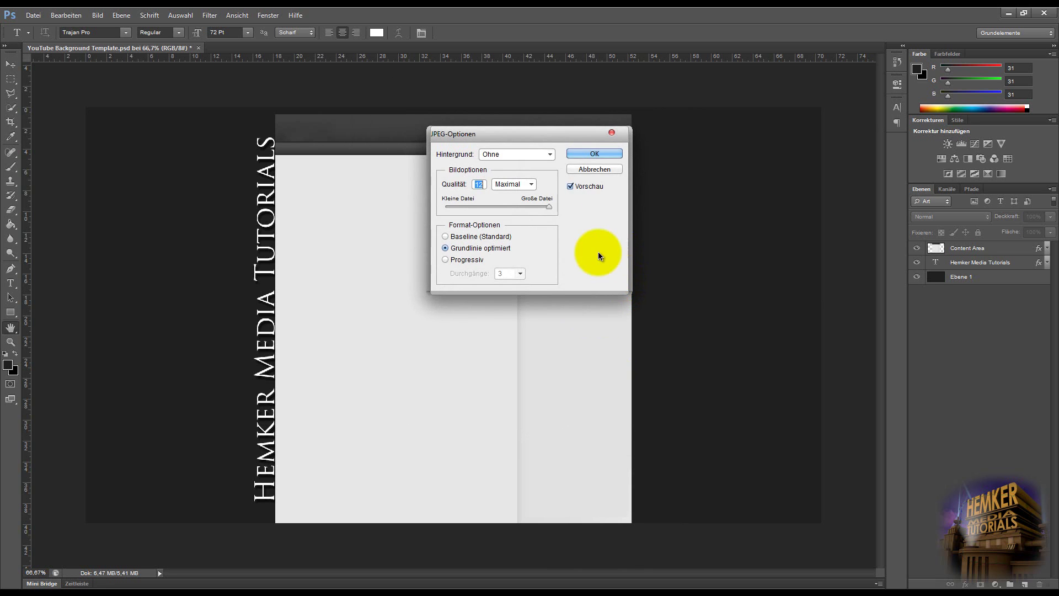
{"action": "left_click", "coordinate": [589, 155]}
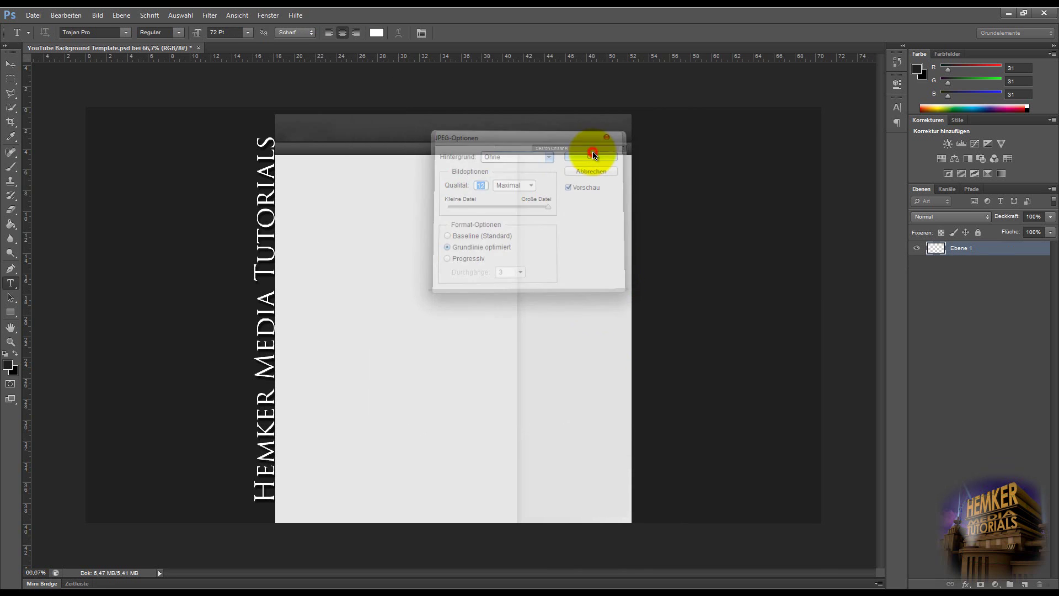
Minimise Photoshop and the template folder window, and move the Test file above the template archive on the desktop
{"action": "left_click", "coordinate": [1009, 15]}
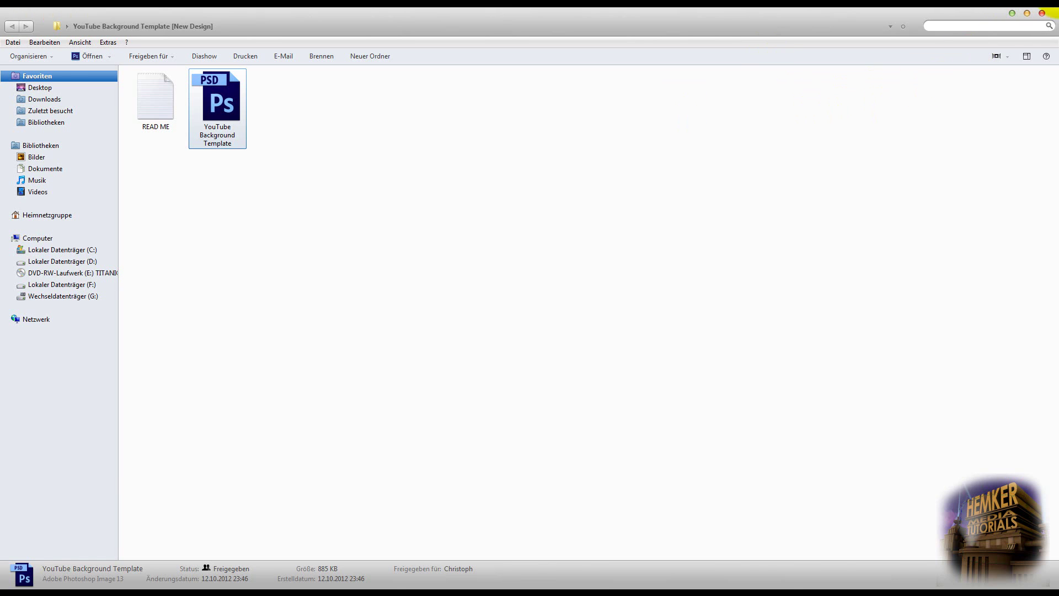
{"action": "left_click", "coordinate": [1012, 12]}
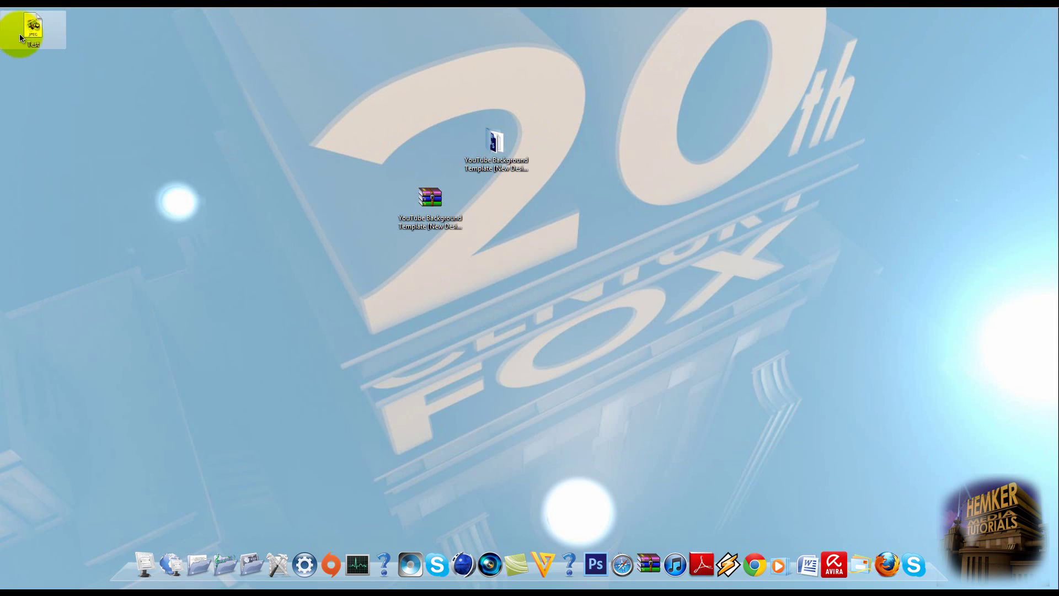
{"action": "left_click_drag", "start_coordinate": [405, 113], "coordinate": [406, 113]}
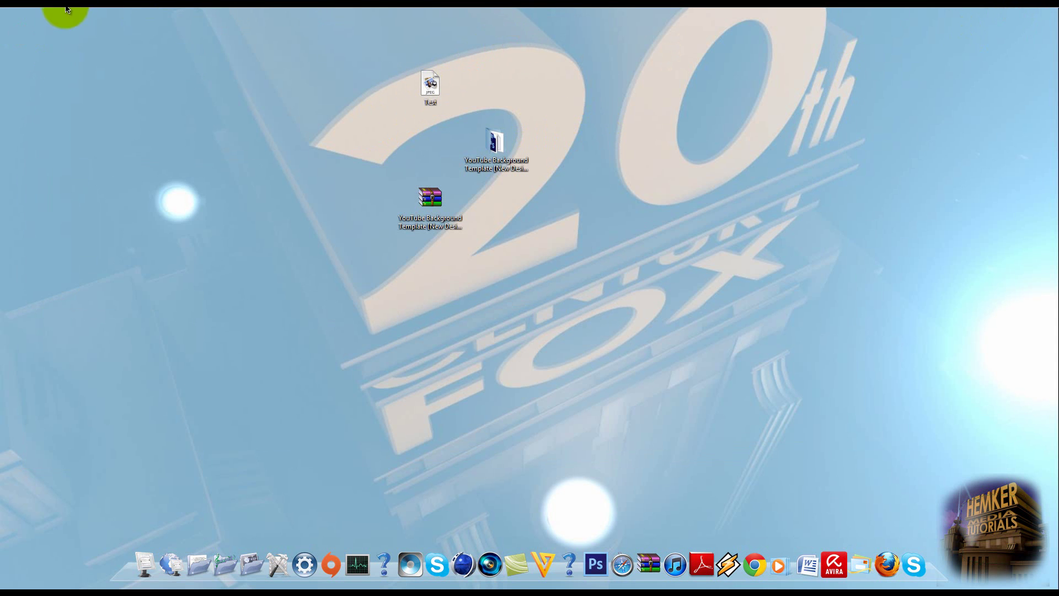
{"action": "left_click", "coordinate": [621, 562]}
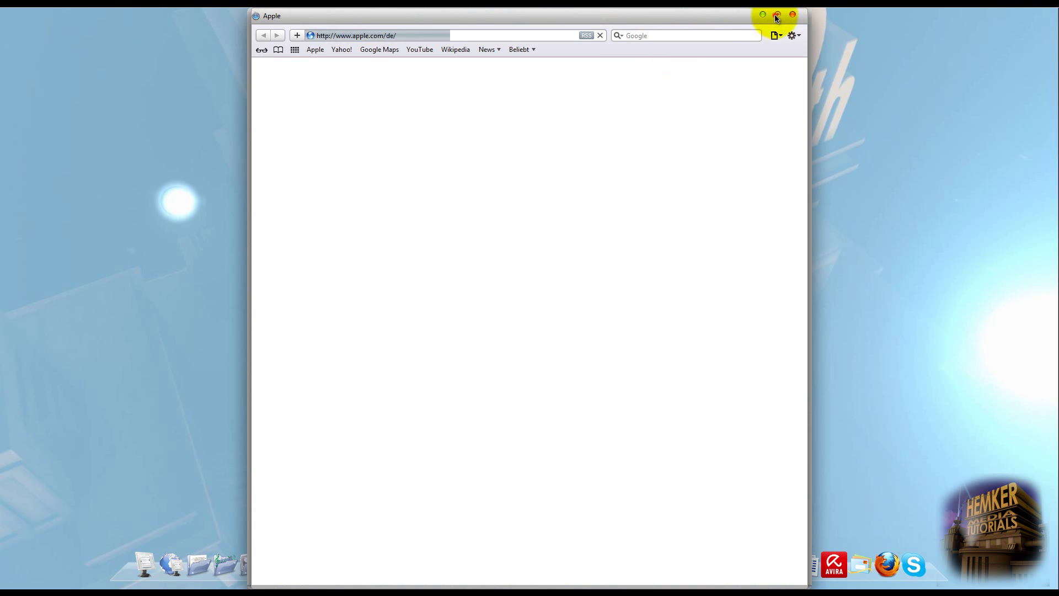
{"action": "double_click", "coordinate": [358, 16]}
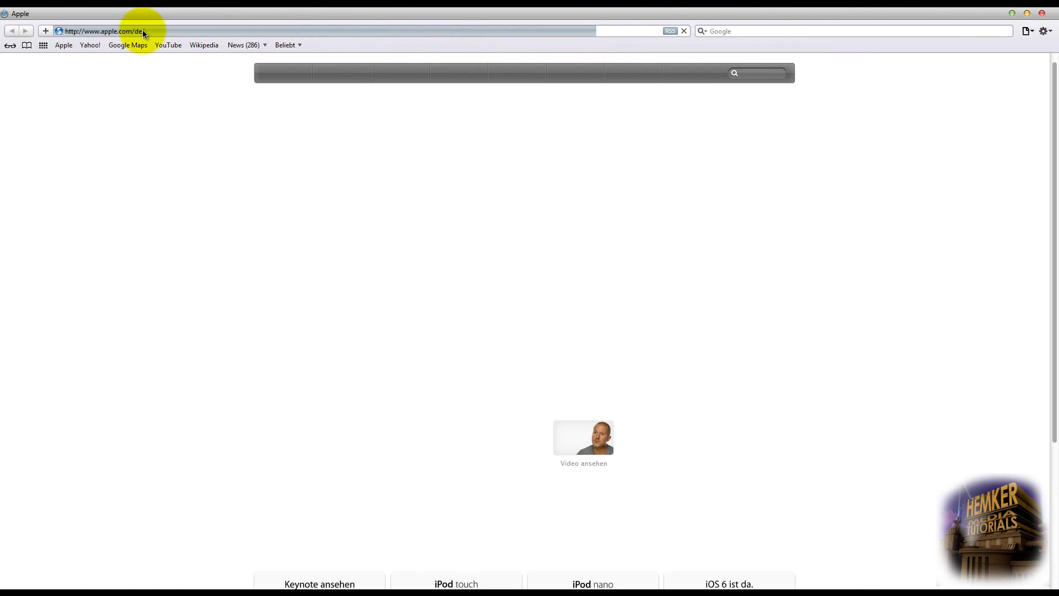
{"action": "left_click", "coordinate": [1042, 14]}
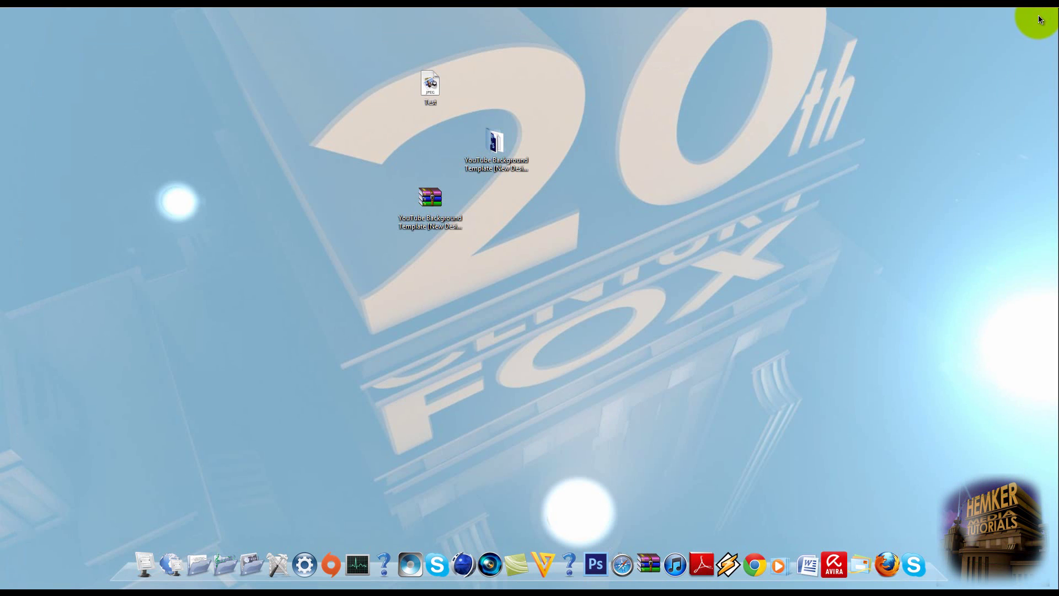